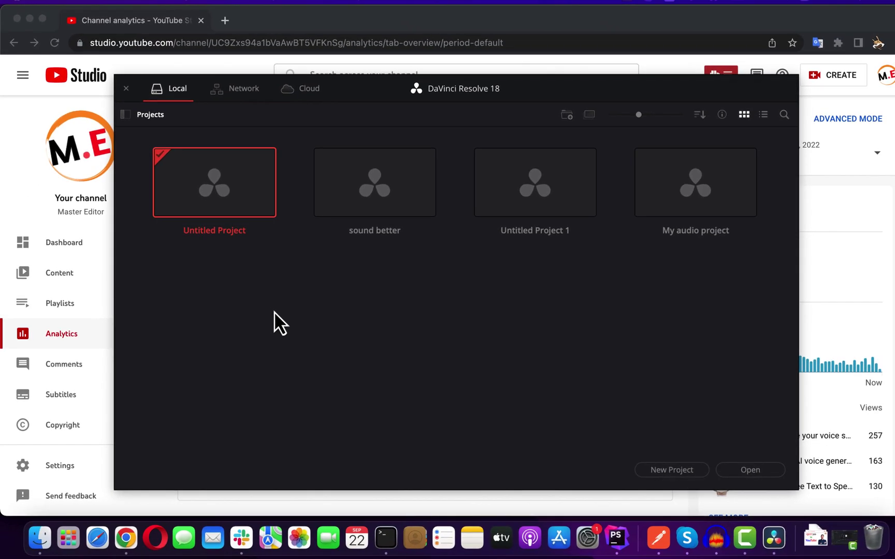
Step: Open Untitled Project from the project list and launch Finder from the Dock
double_click(224, 184)
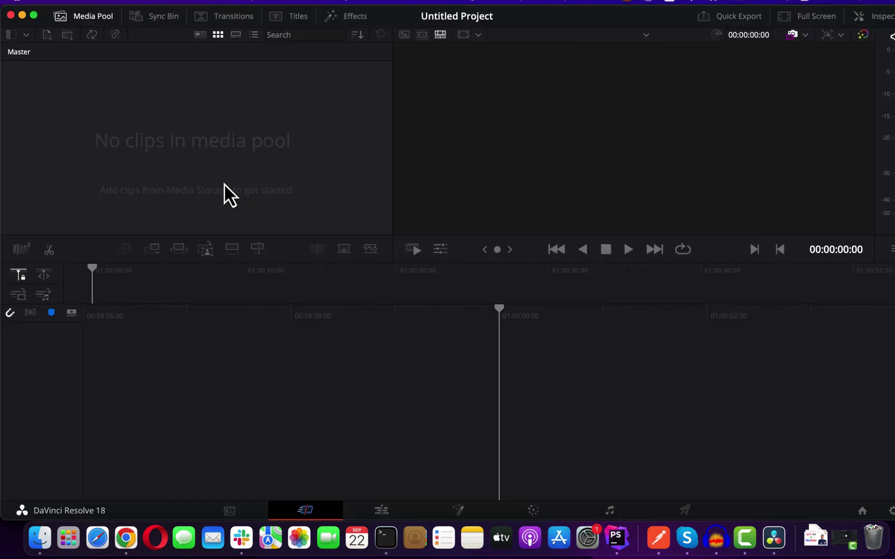
click(42, 539)
Step: Import 'A for da vinci sound better.wav' from Desktop > Editing > Sample Audio into the Media Pool
click(224, 216)
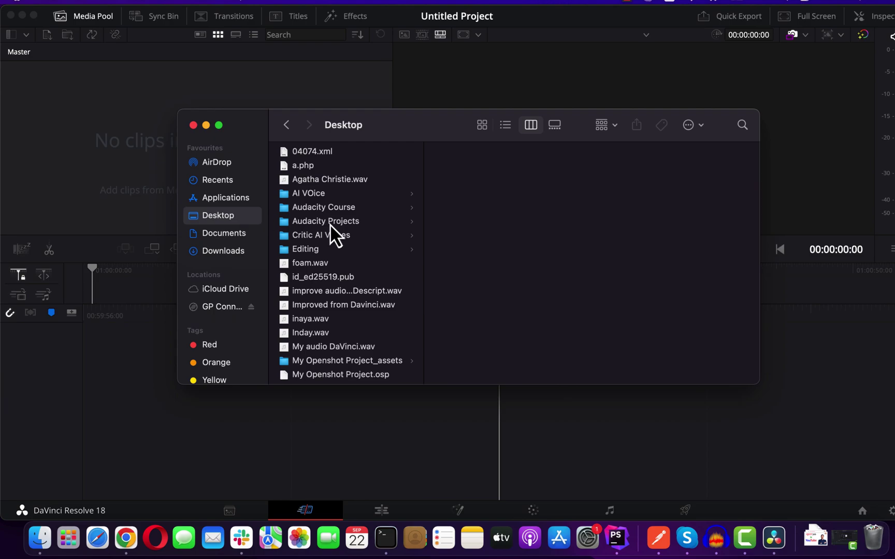
click(314, 250)
click(470, 226)
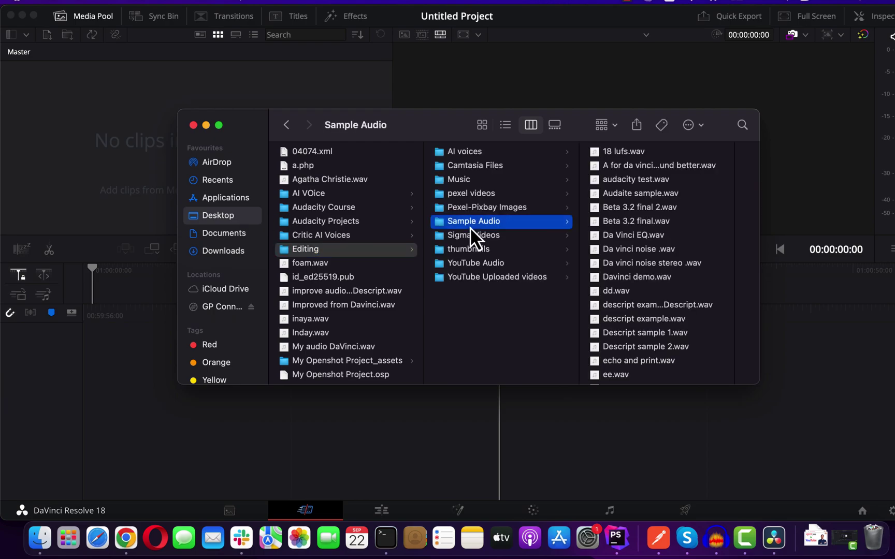
click(622, 165)
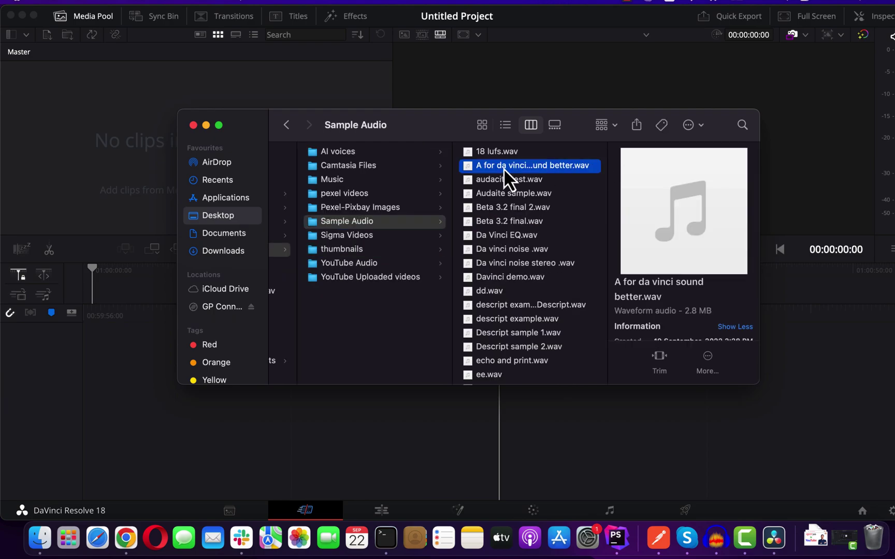
drag(504, 167, 122, 154)
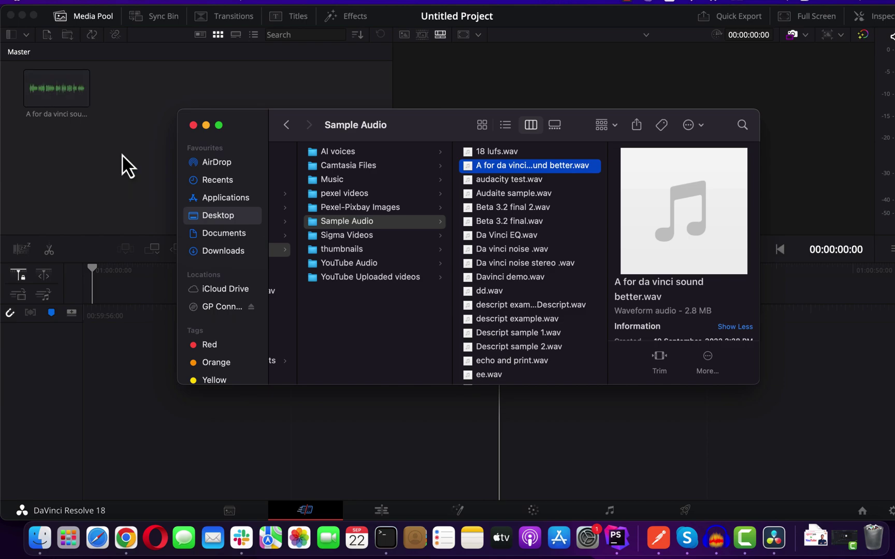
click(193, 125)
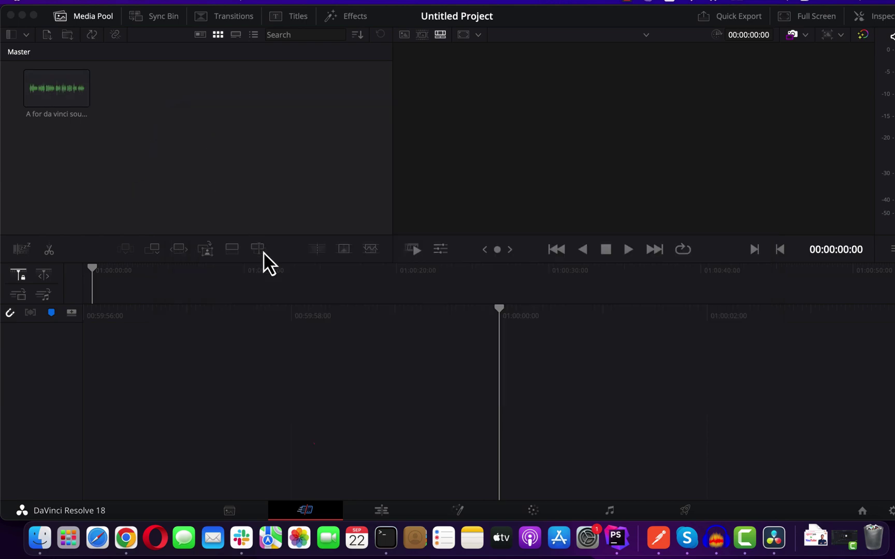
Step: Place 'A for da vinci sound better.wav' at the start of Timeline 1, then go to Fairlight
click(377, 513)
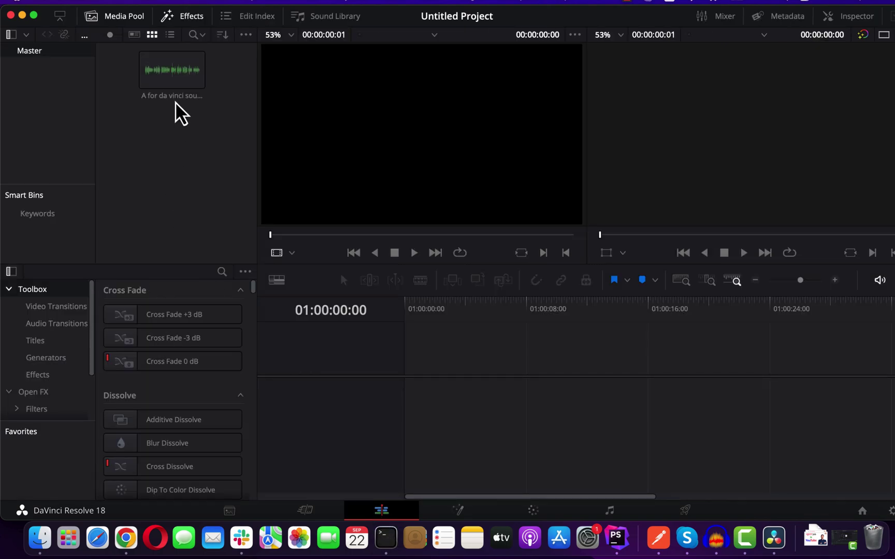
click(173, 89)
drag(174, 89, 397, 401)
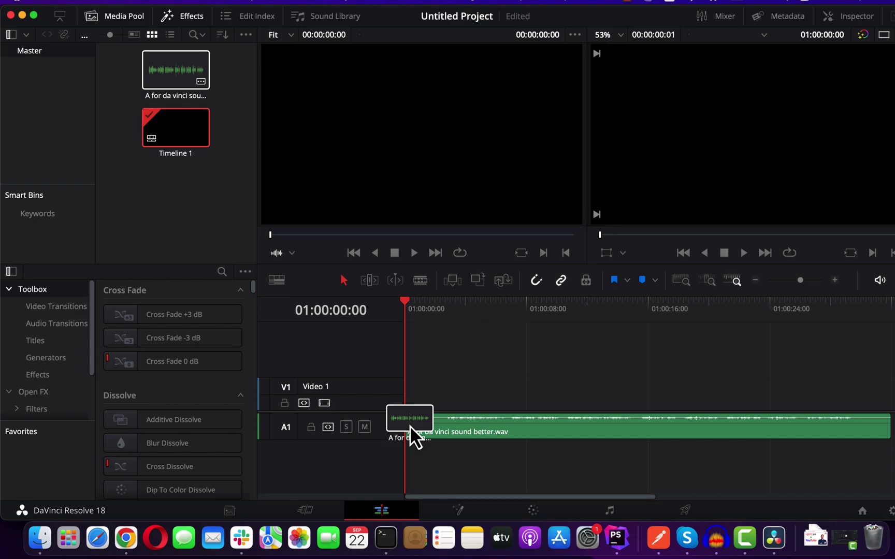
drag(409, 425, 413, 426)
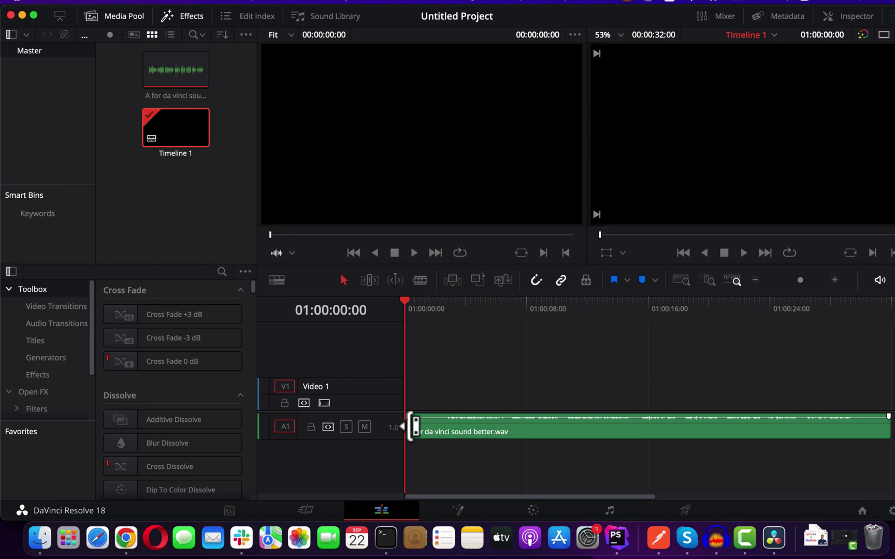
click(607, 511)
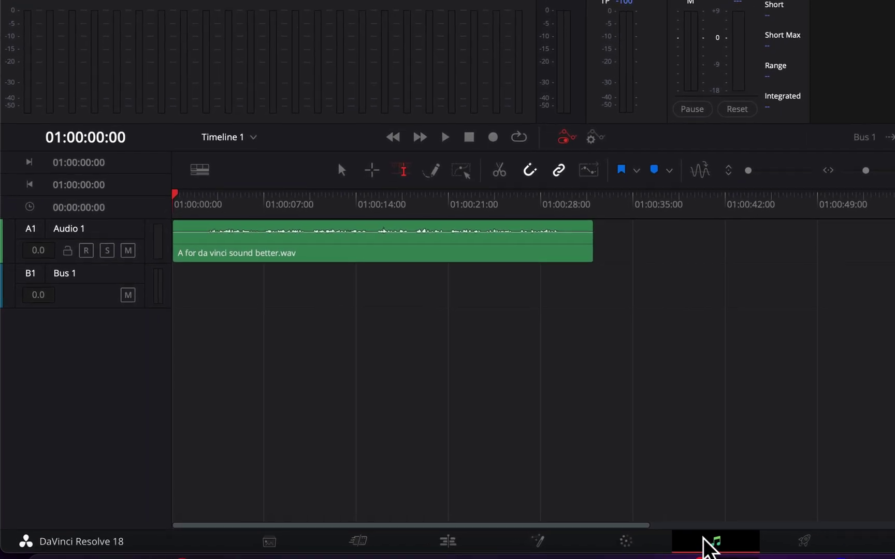
Step: With the Selection tool active, zoom the timeline out and drag the Audio 1 track taller
key(a)
key(ctrl+minus)
drag(129, 265, 130, 309)
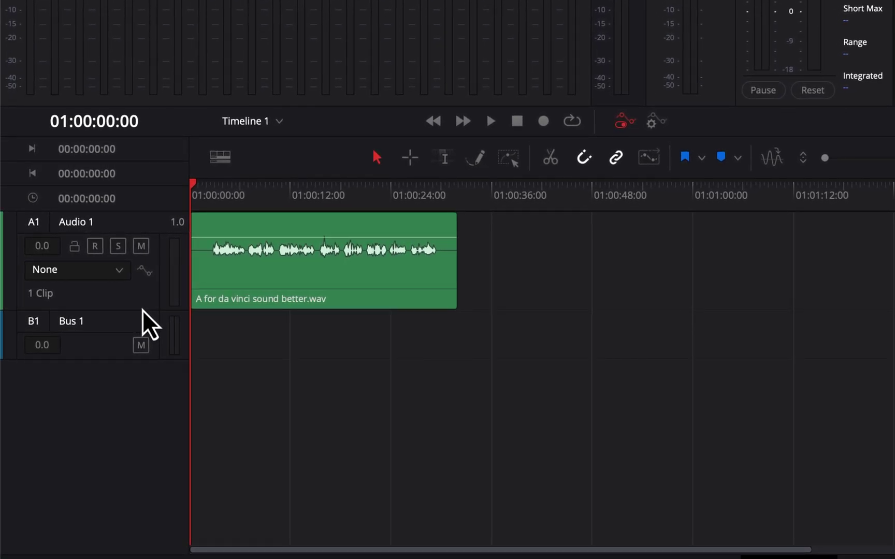
Step: Change the Audio 1 track type to Stereo
right_click(135, 294)
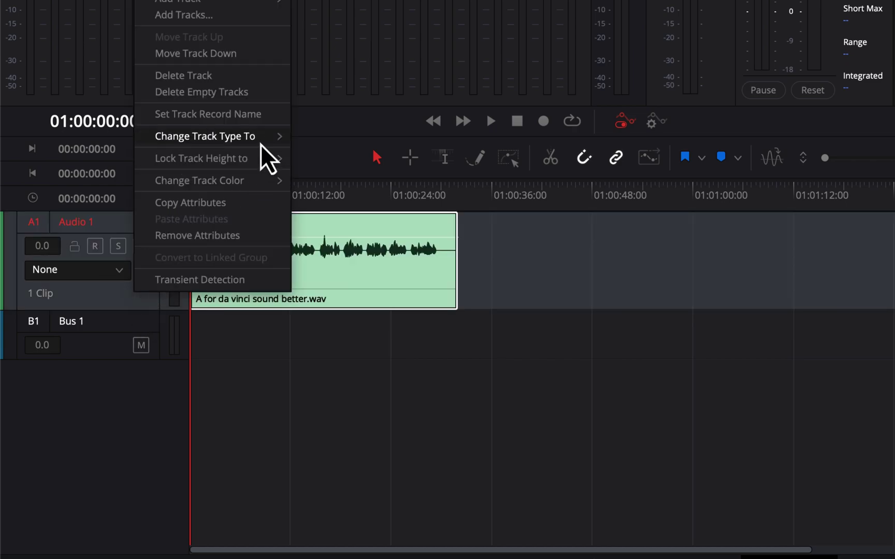
mouse_move(261, 142)
click(336, 156)
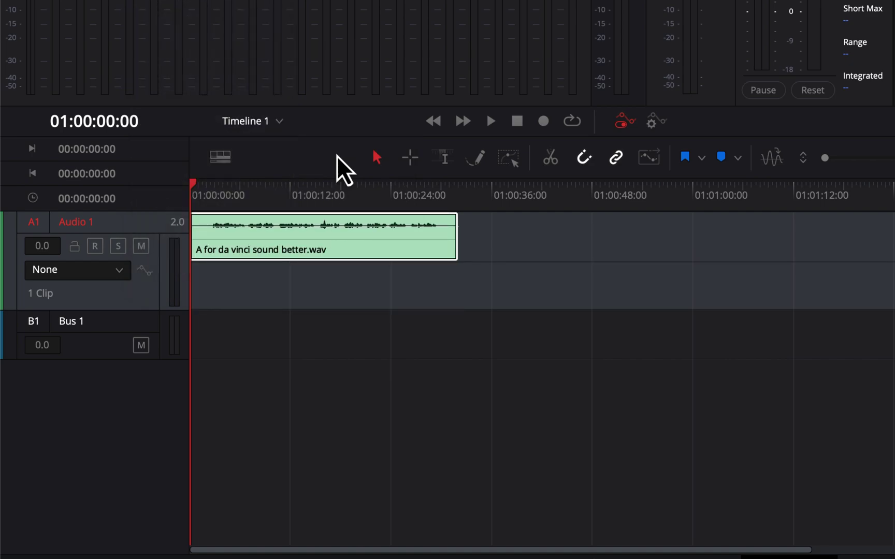
Step: Set the voice clip's attributes to Stereo format, with both channels fed from Embedded Channel 1
click(356, 252)
right_click(366, 252)
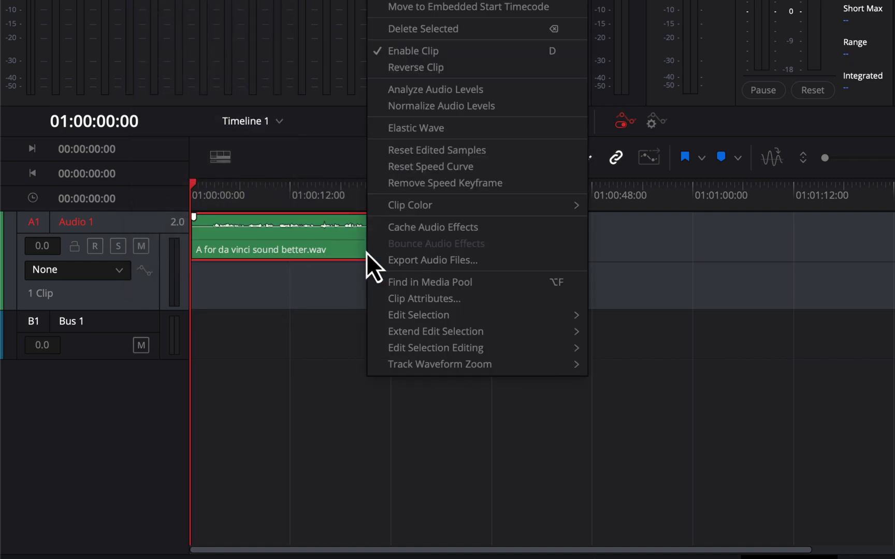
click(402, 303)
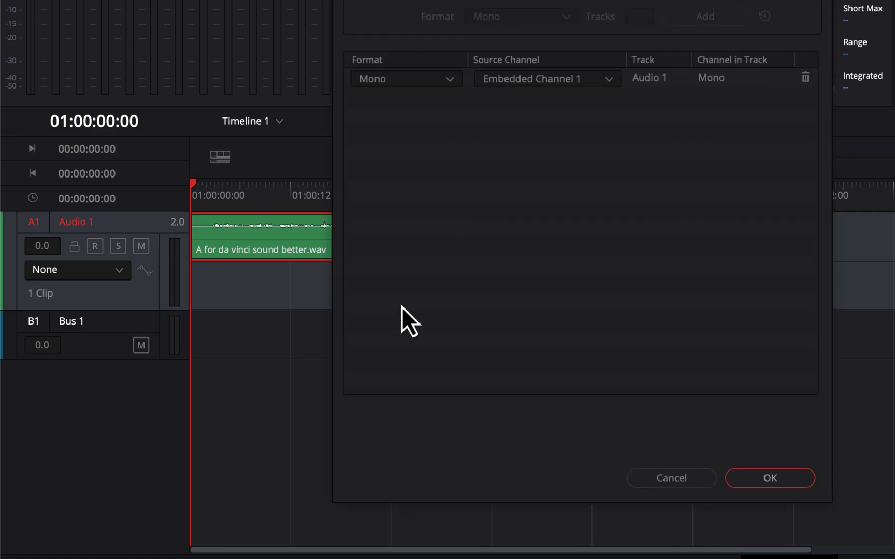
click(419, 80)
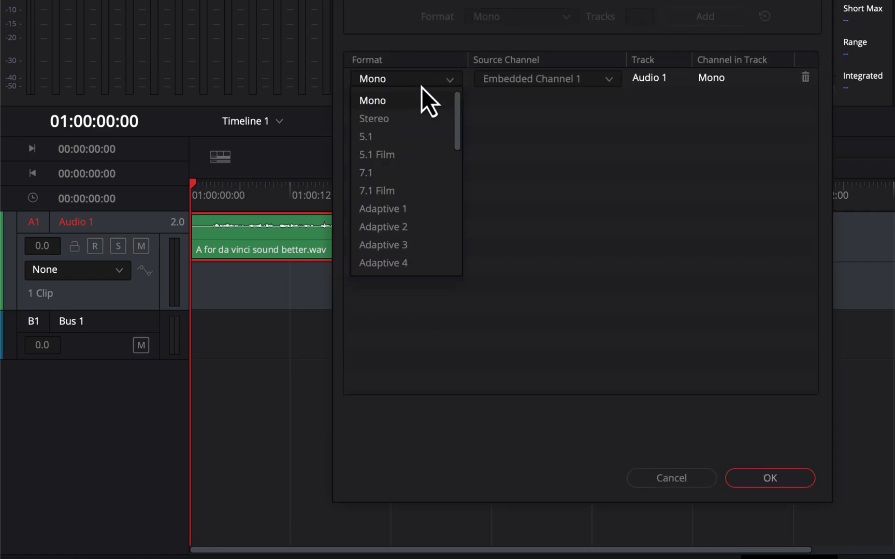
click(403, 120)
click(546, 99)
click(529, 138)
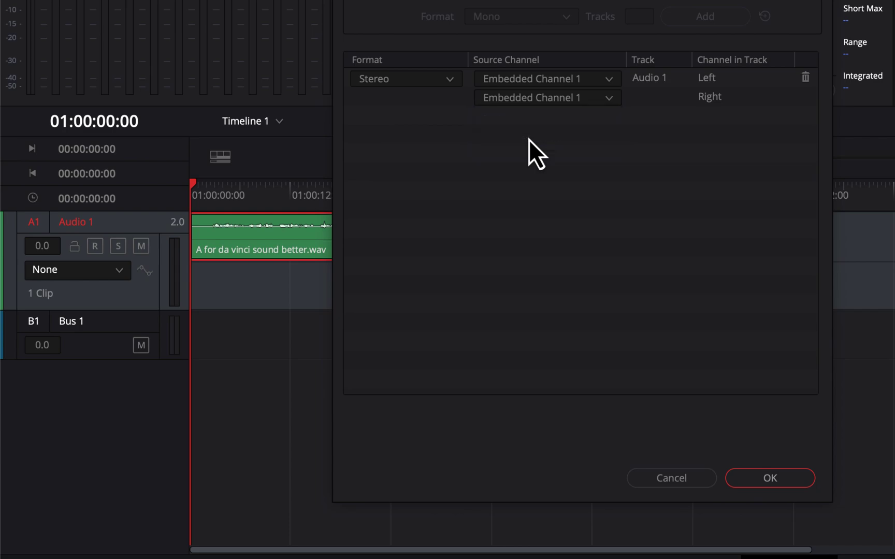
click(764, 477)
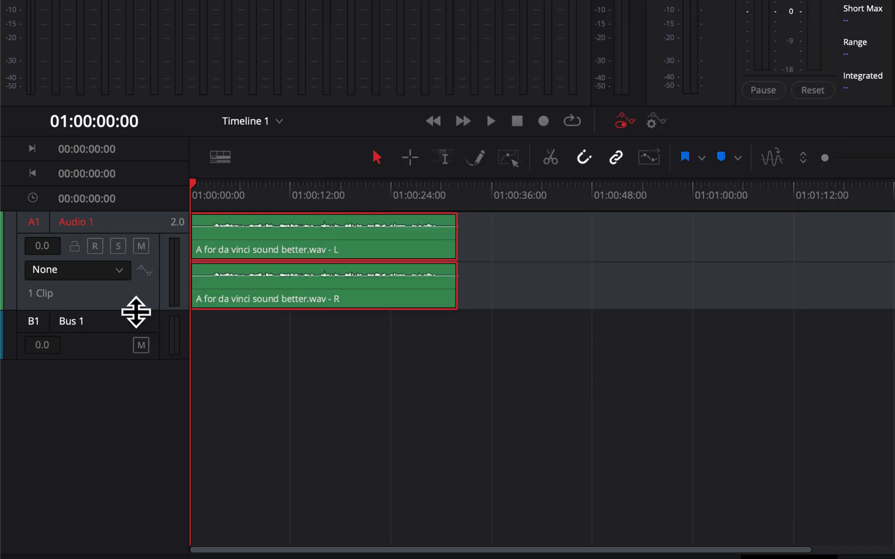
Step: Enlarge the Audio 1 track, zoom in on the clip, and play the recording through once
drag(136, 312, 136, 426)
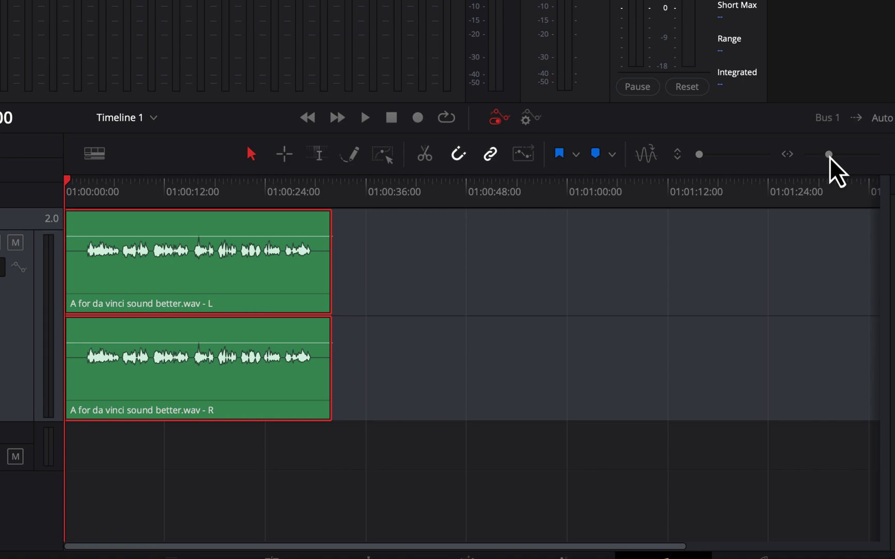
drag(830, 156, 831, 157)
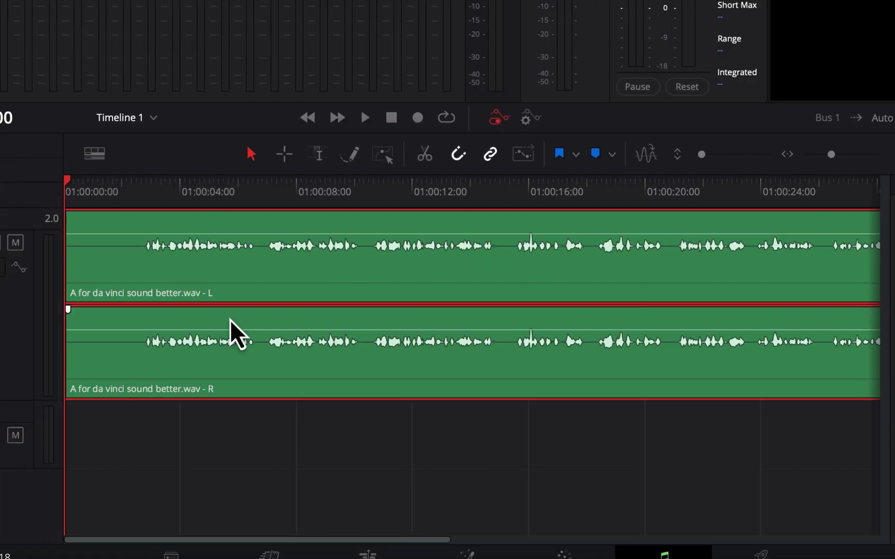
key(space)
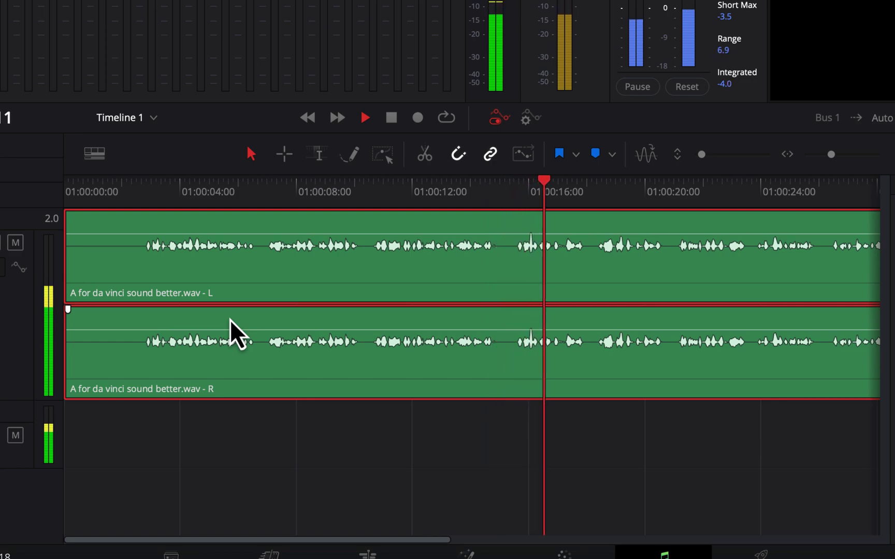
key(space)
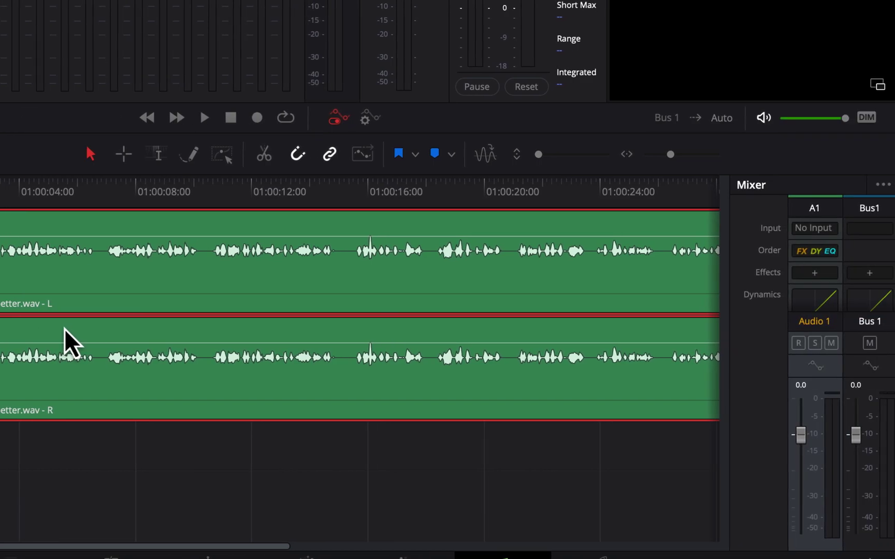
Step: Drag Noise Reduction from the Effects Library onto Audio 1 and reposition its settings window
click(814, 273)
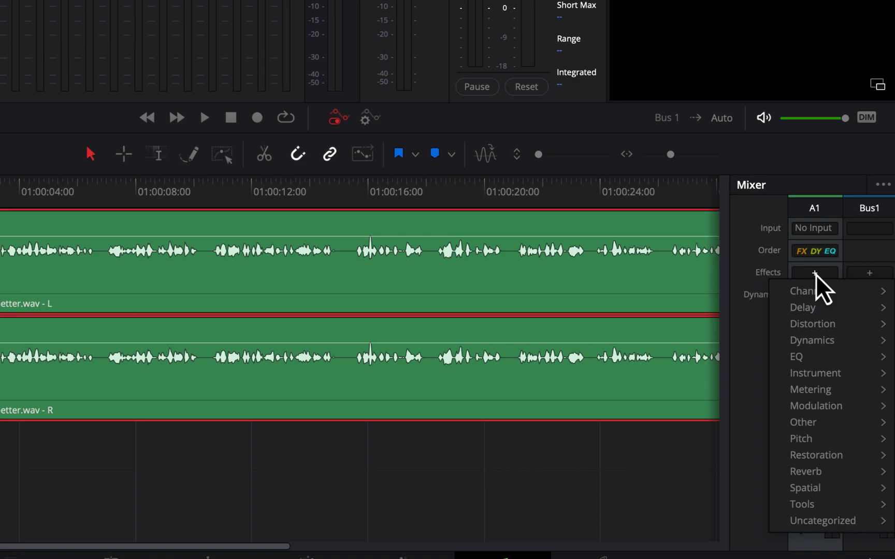
click(814, 273)
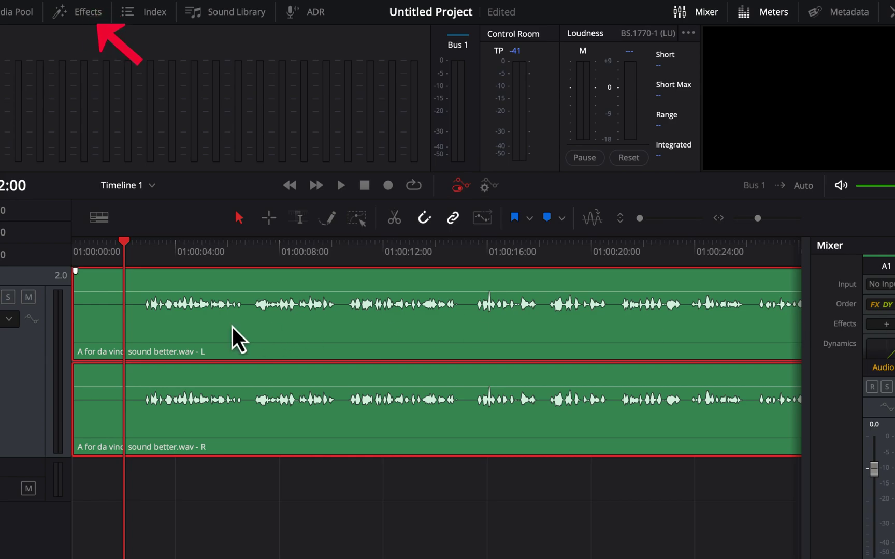
click(84, 13)
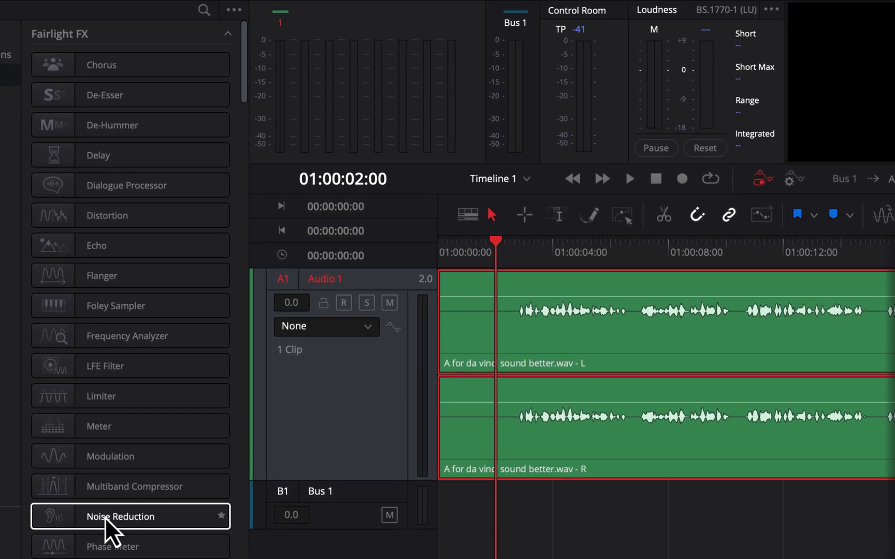
drag(104, 517, 312, 377)
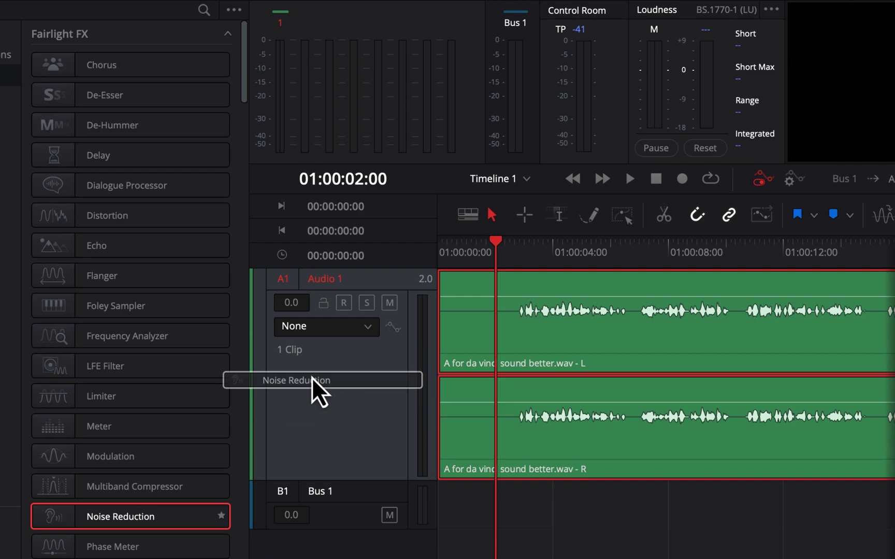
drag(312, 378, 311, 377)
drag(312, 377, 312, 375)
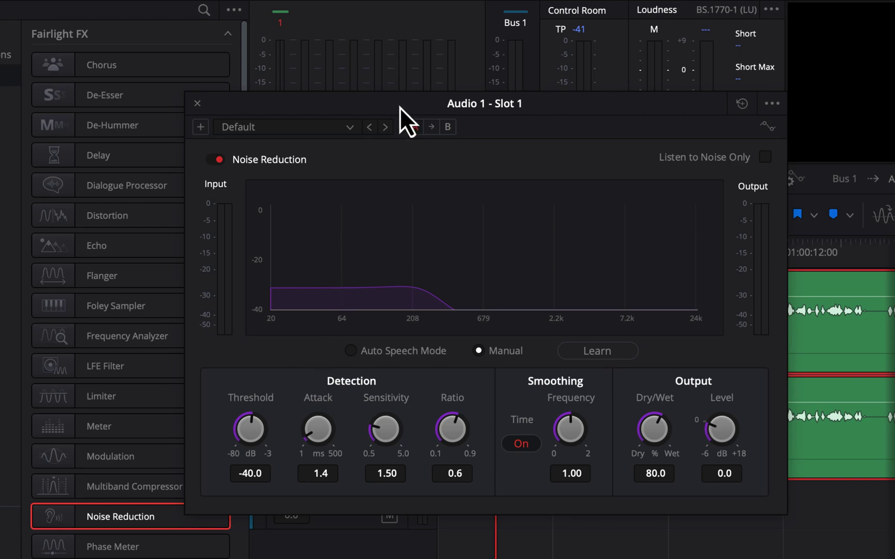
drag(396, 105, 187, 227)
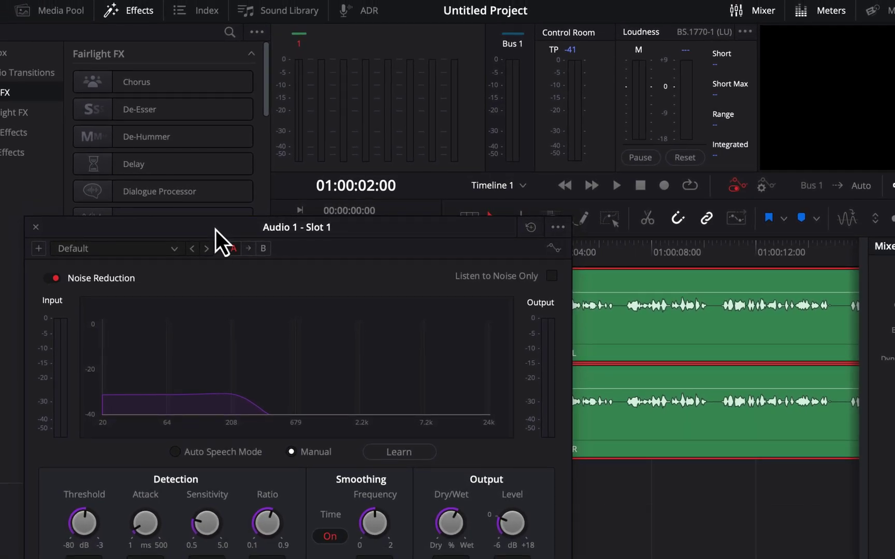
drag(215, 230, 597, 102)
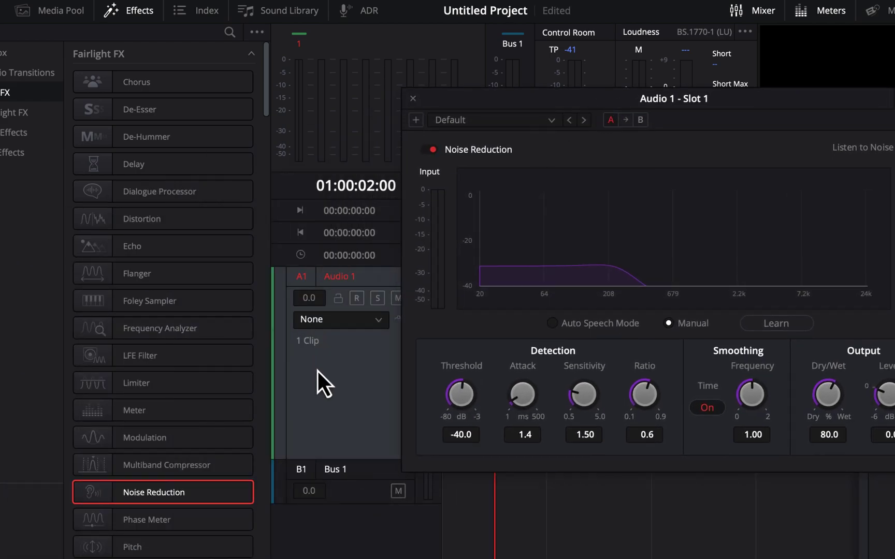
Step: Close the Effects Library, move the Noise Reduction window aside, and play the clip from the start
click(140, 11)
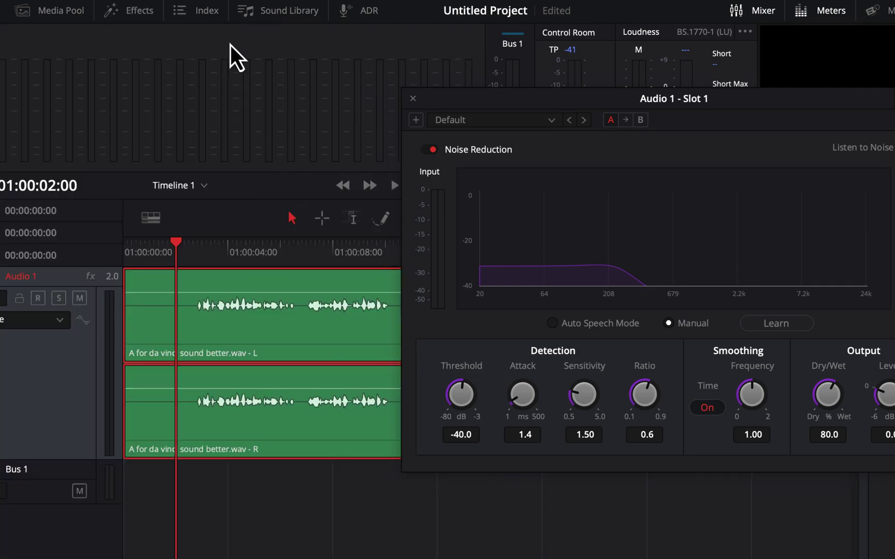
drag(497, 102, 415, 86)
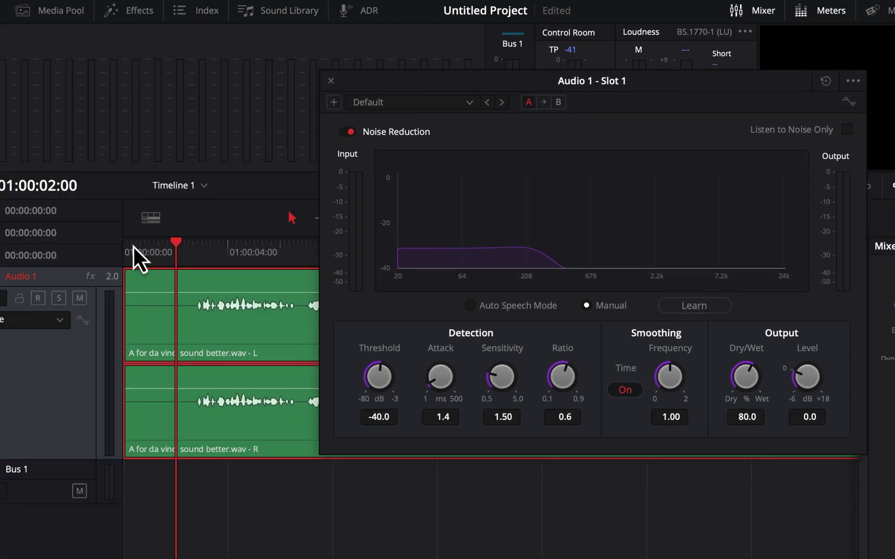
key(Home)
key(space)
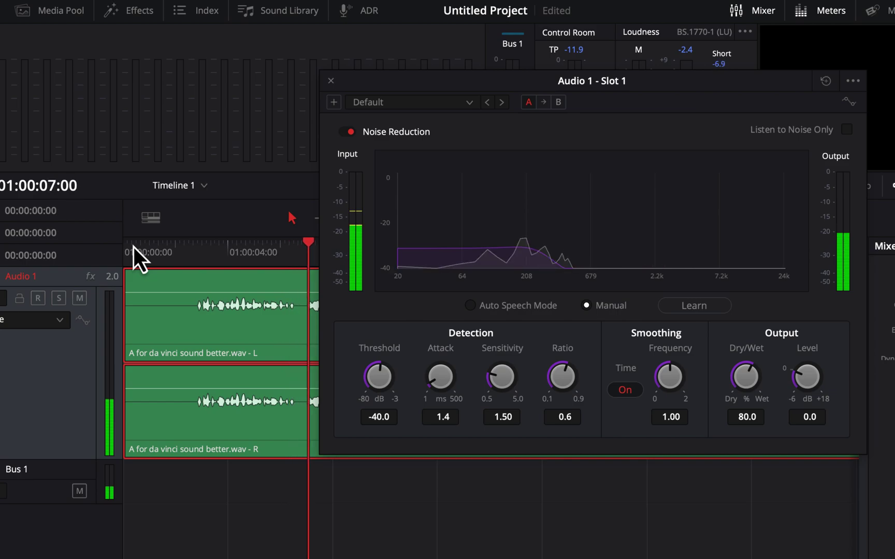
key(space)
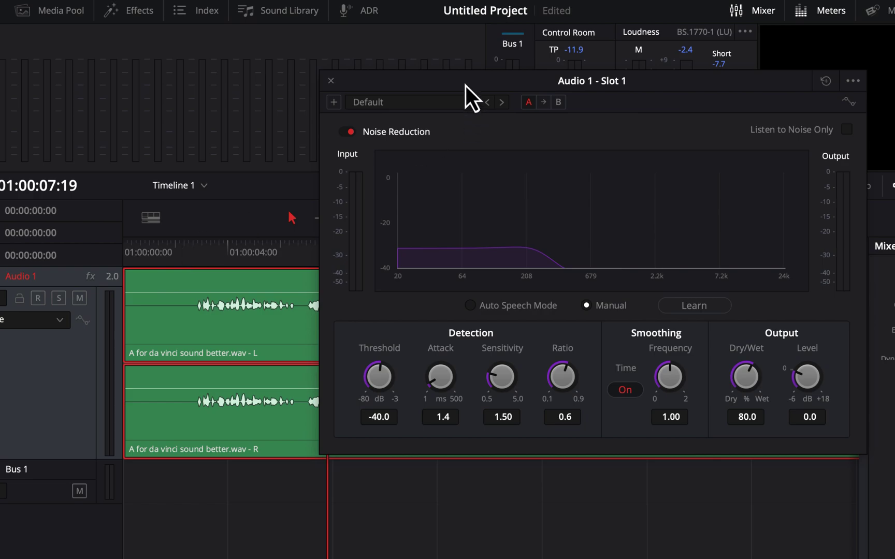
drag(465, 86, 550, 154)
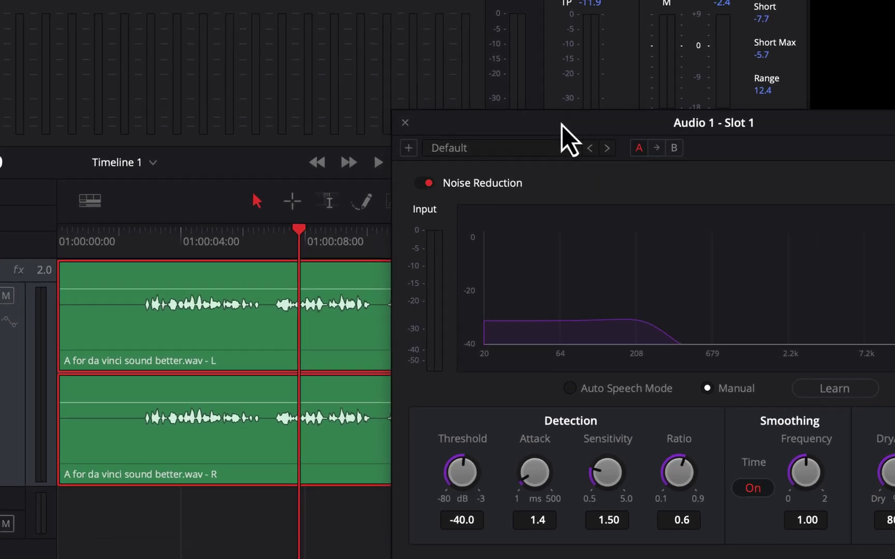
Step: With Range Selection, select the silence from the clip start to just before the speech
click(329, 202)
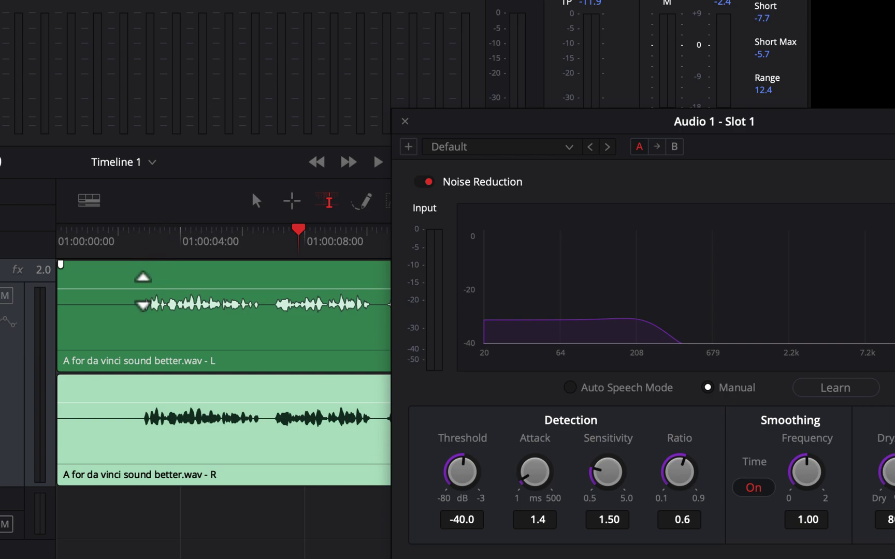
click(130, 278)
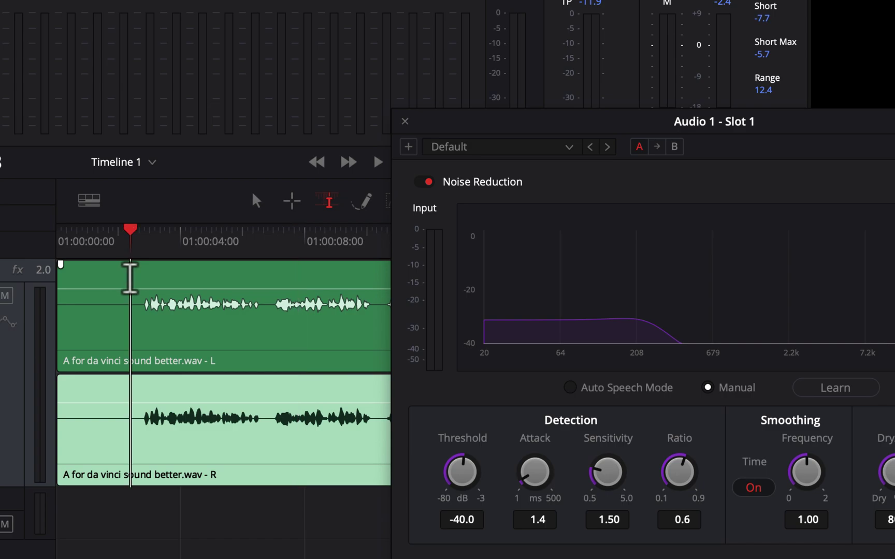
drag(130, 279, 51, 270)
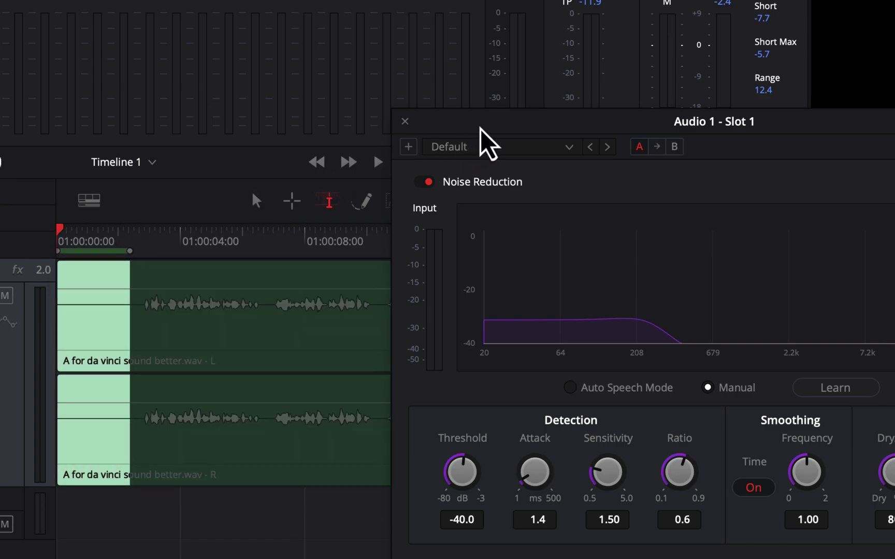
Step: Move the plugin window aside, enable Loop, and play the selected silent range with Option+/
drag(480, 128, 501, 250)
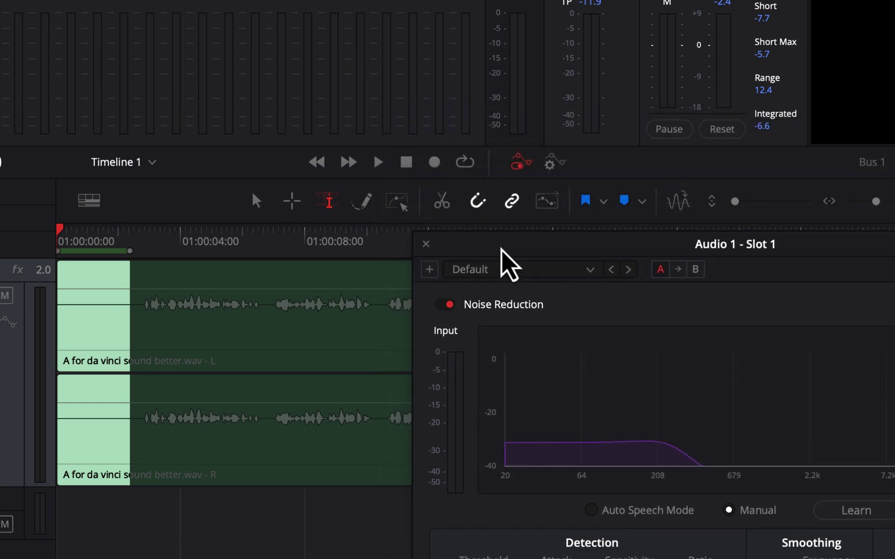
click(463, 166)
key(space)
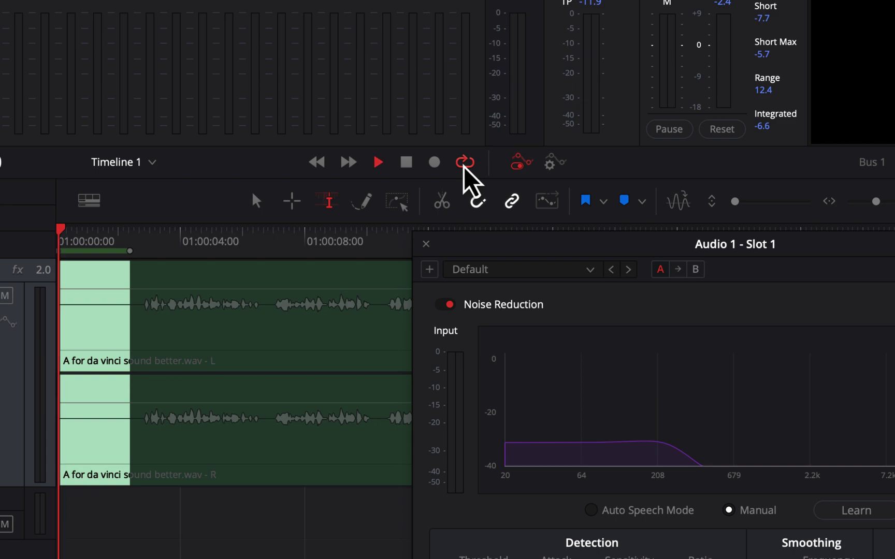
key(alt+slash)
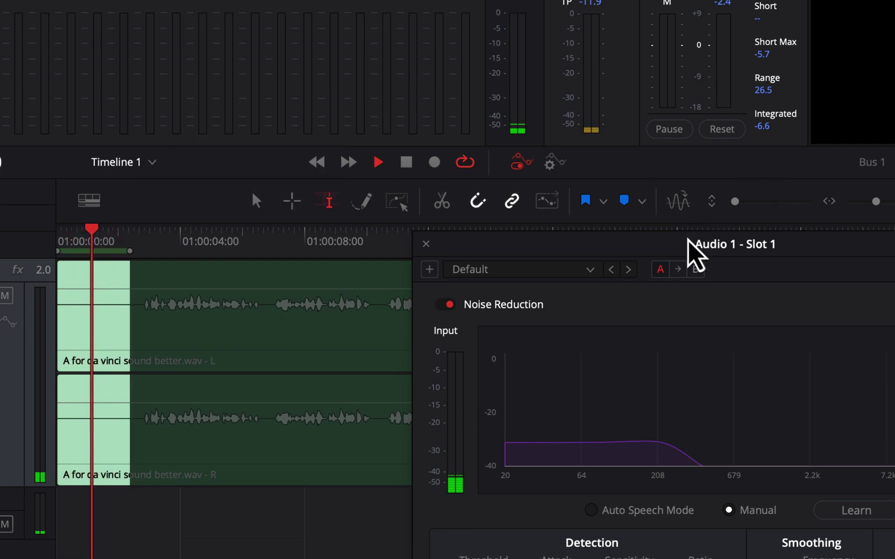
Step: Learn a Noise Reduction profile from the looping silent opening, then stop playback
drag(688, 243, 559, 71)
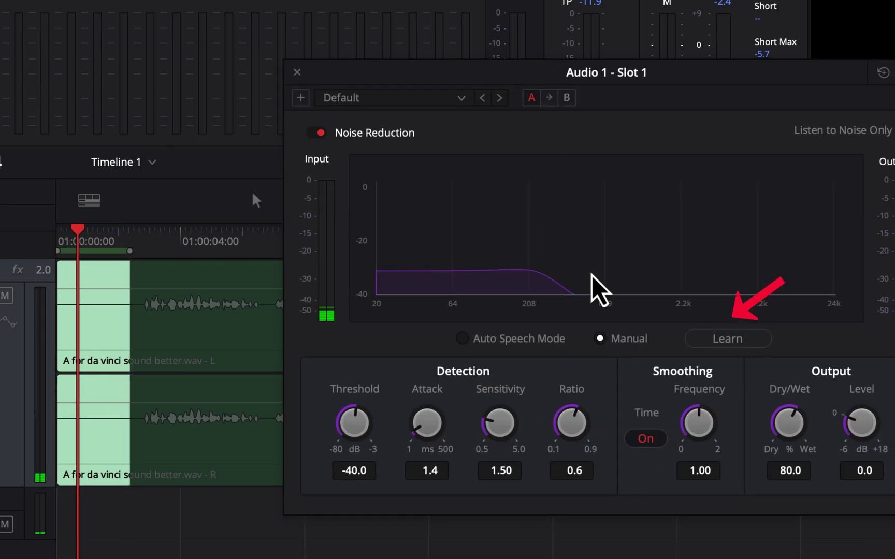
click(723, 341)
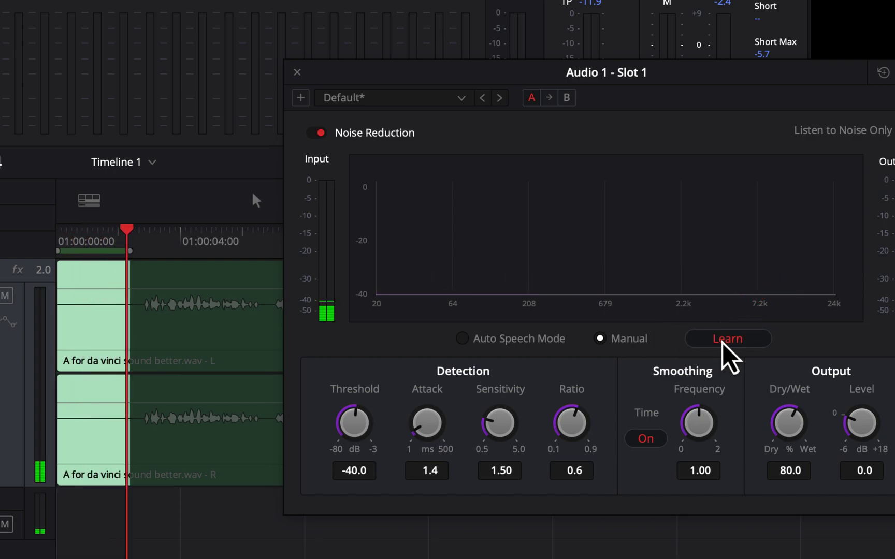
click(722, 342)
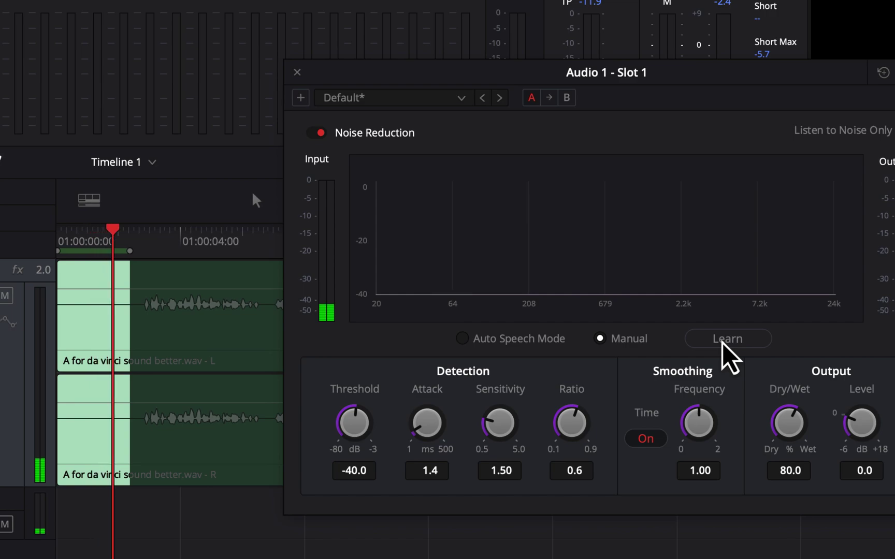
click(715, 342)
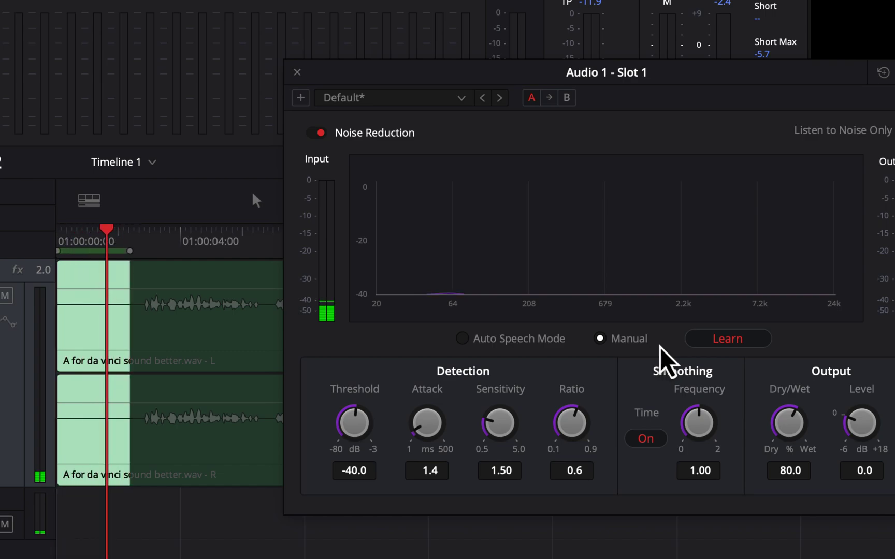
click(736, 341)
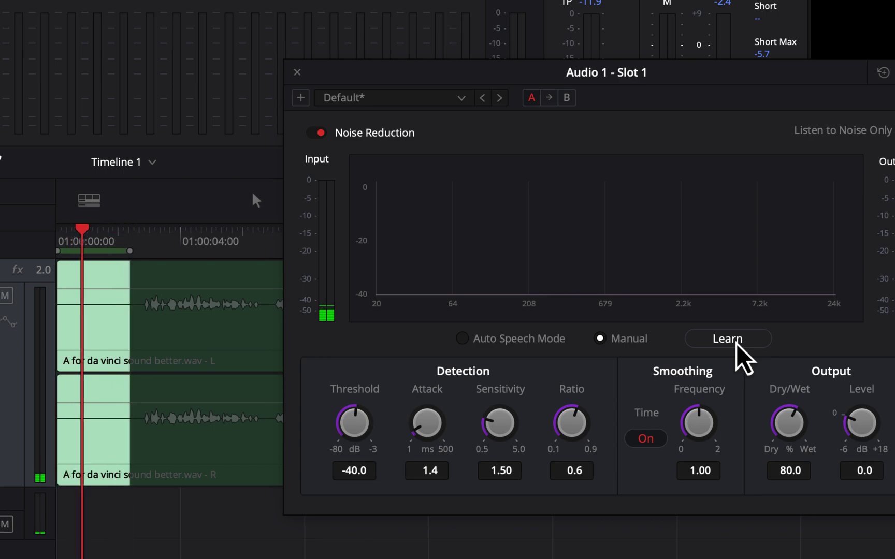
key(space)
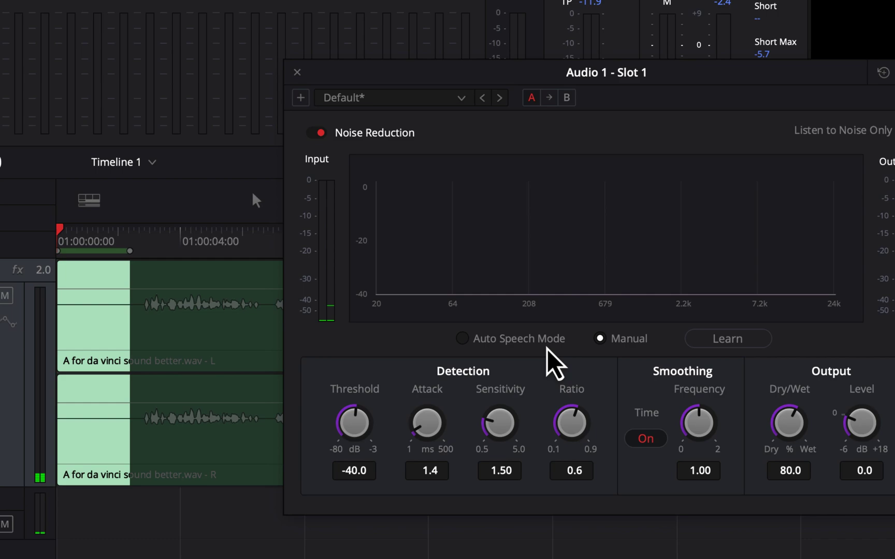
Step: Set the play range to the whole voice clip and loop it
click(179, 279)
double_click(140, 279)
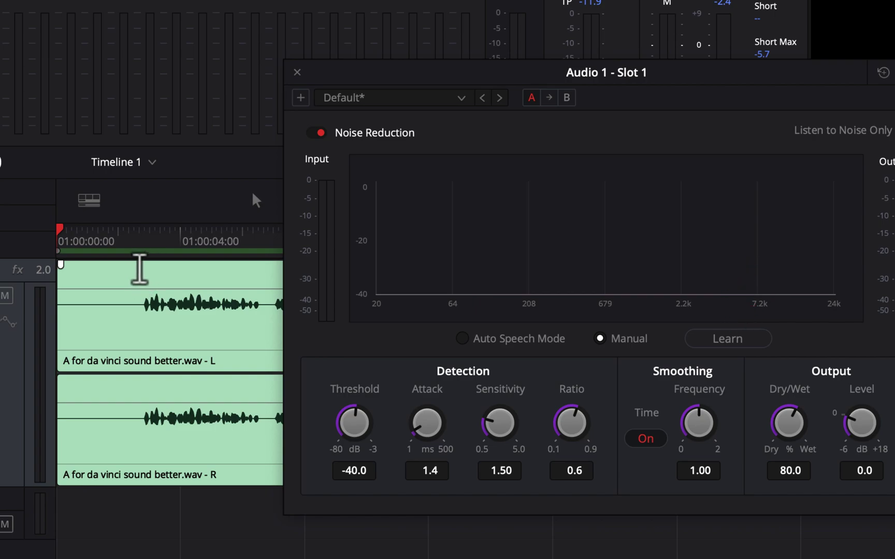
key(space)
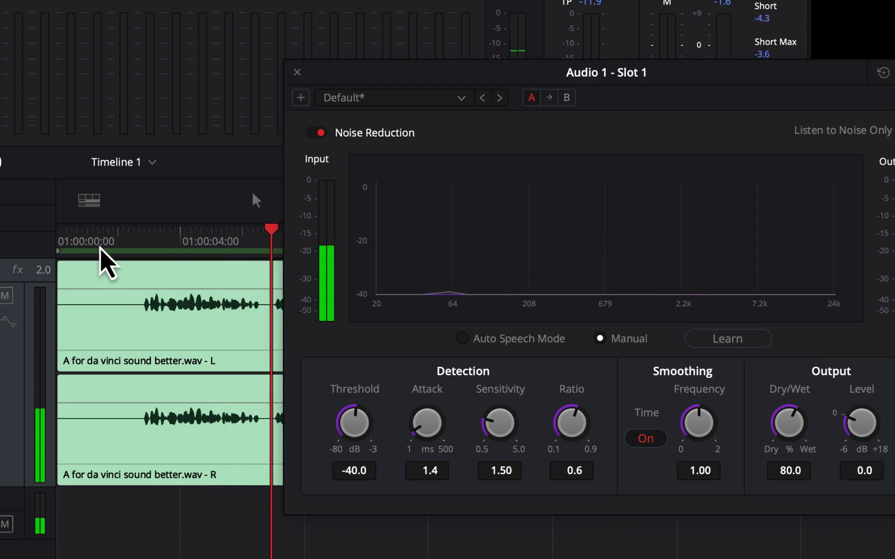
Step: Compare Auto Speech Mode with Manual detection, keep Manual, and turn time smoothing off
click(463, 338)
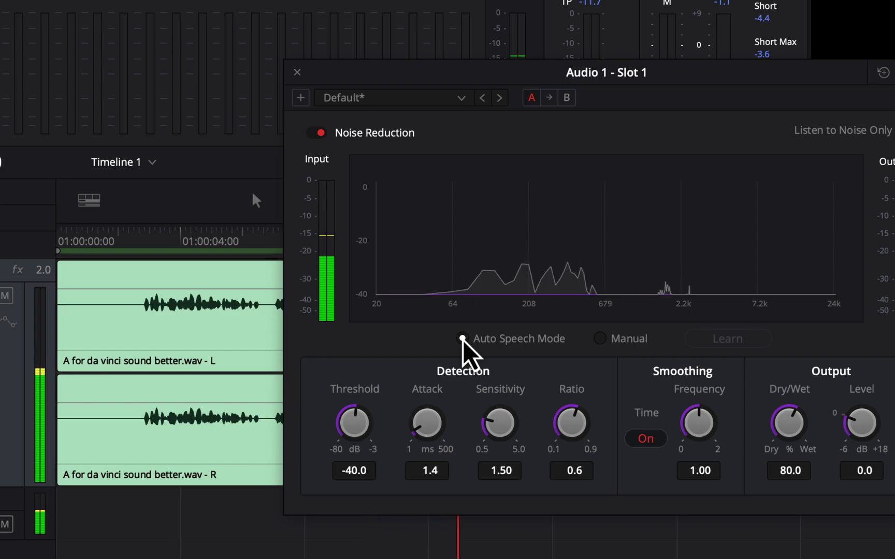
click(599, 339)
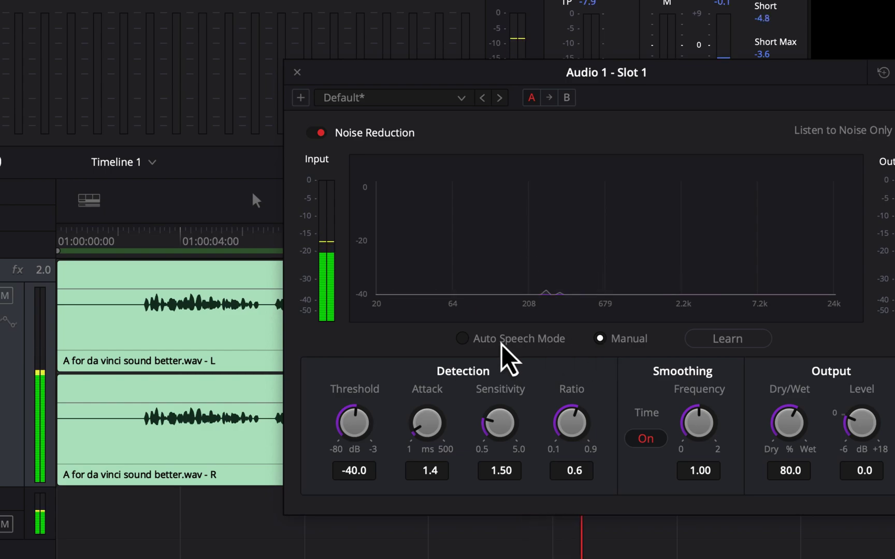
click(462, 339)
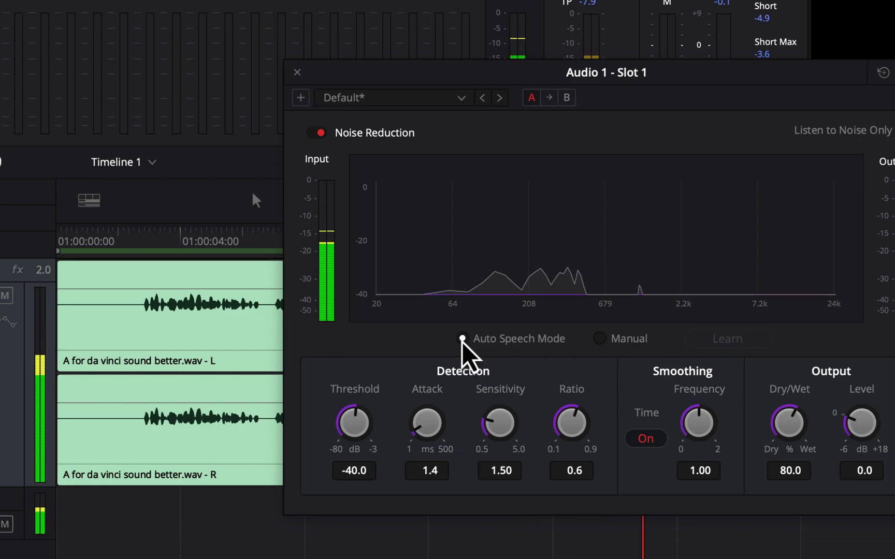
click(600, 339)
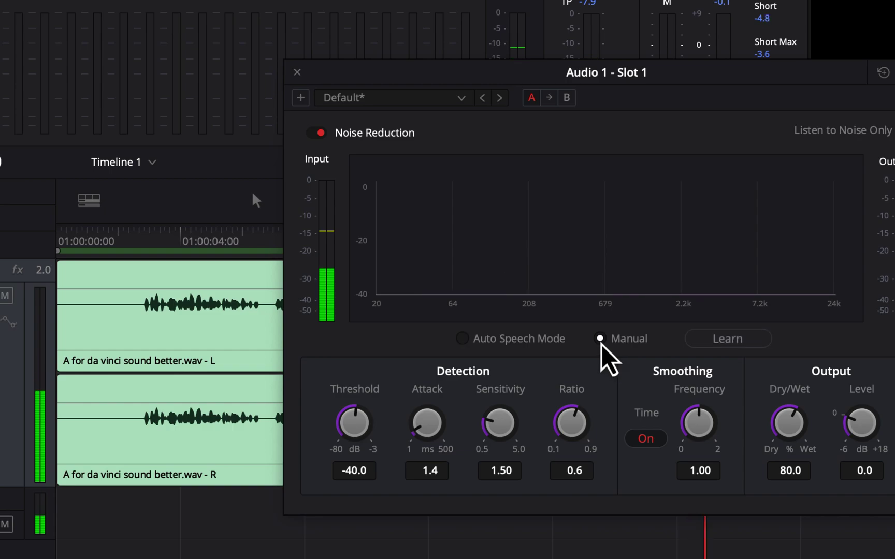
click(647, 444)
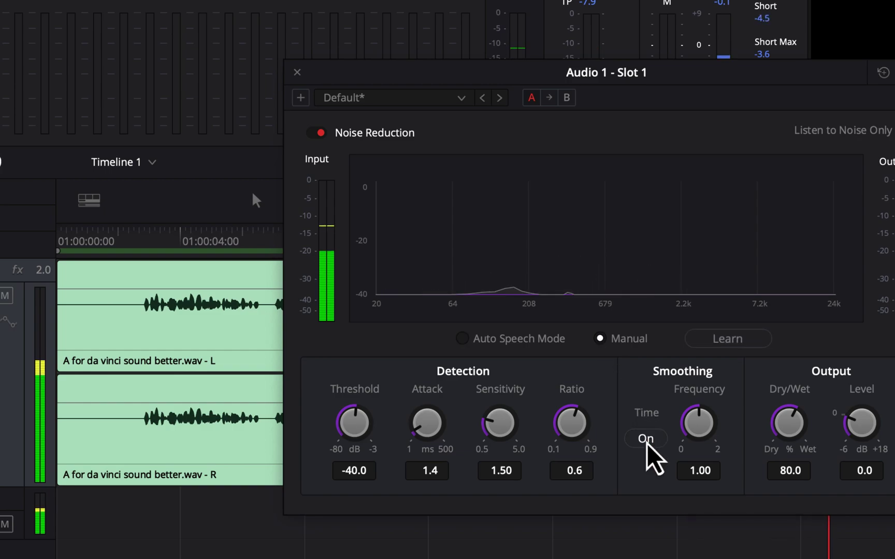
Step: Stop playback and raise Threshold to -33.2 dB, Sensitivity to 1.77 and Dry/Wet above 80
key(space)
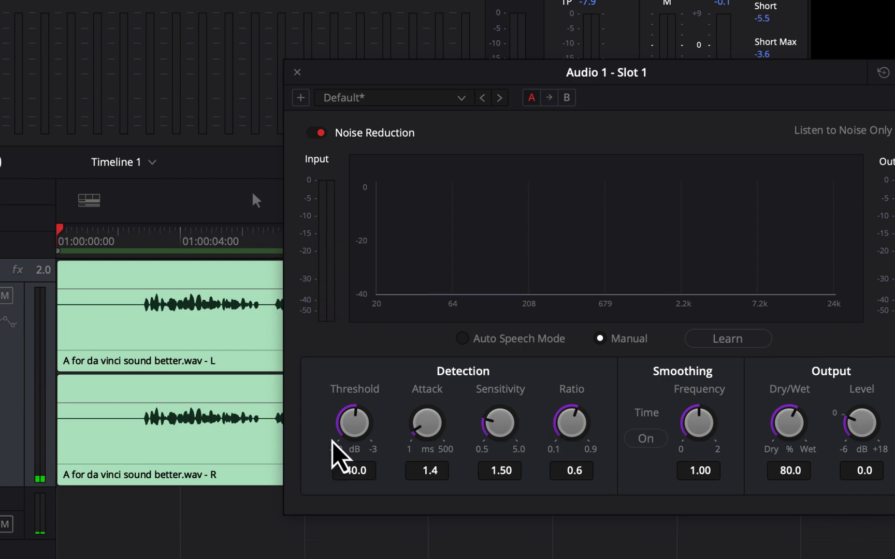
drag(359, 413, 378, 421)
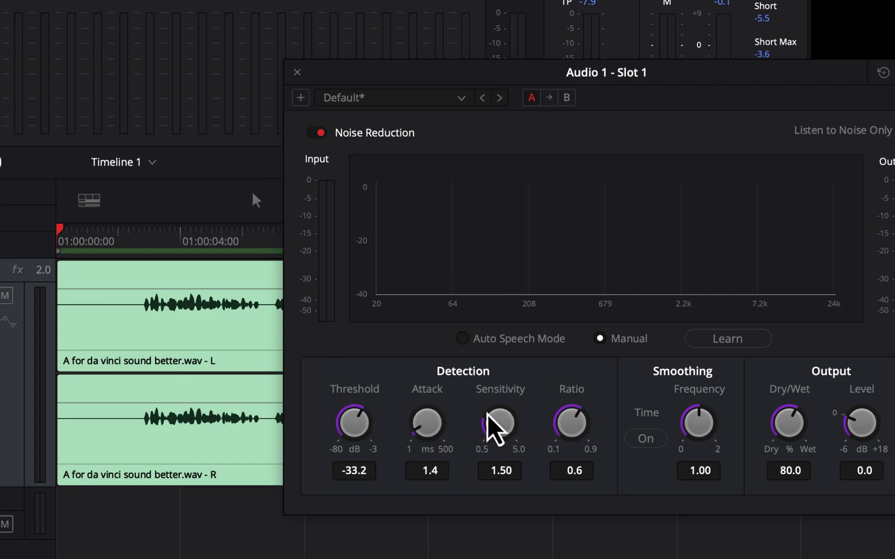
drag(487, 415, 501, 407)
drag(800, 415, 816, 427)
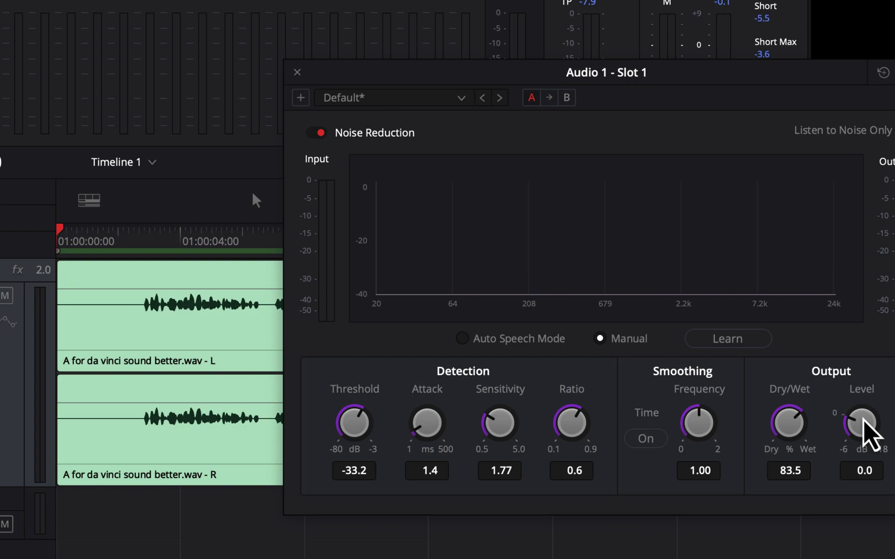
Step: Restore Threshold -40.0, Sensitivity 1.50 and Dry/Wet 80.0, then close Noise Reduction without choosing a preset
drag(352, 424, 352, 427)
drag(513, 429, 496, 435)
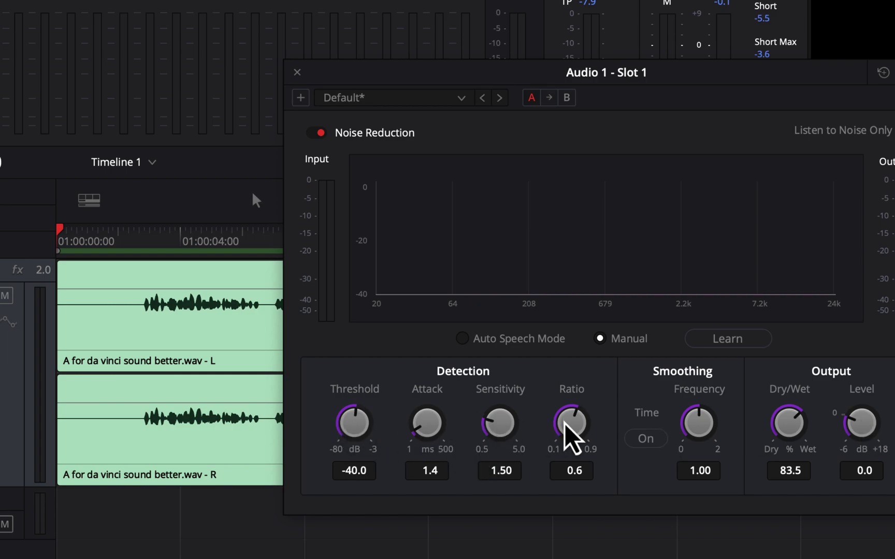
drag(779, 422, 780, 424)
click(415, 98)
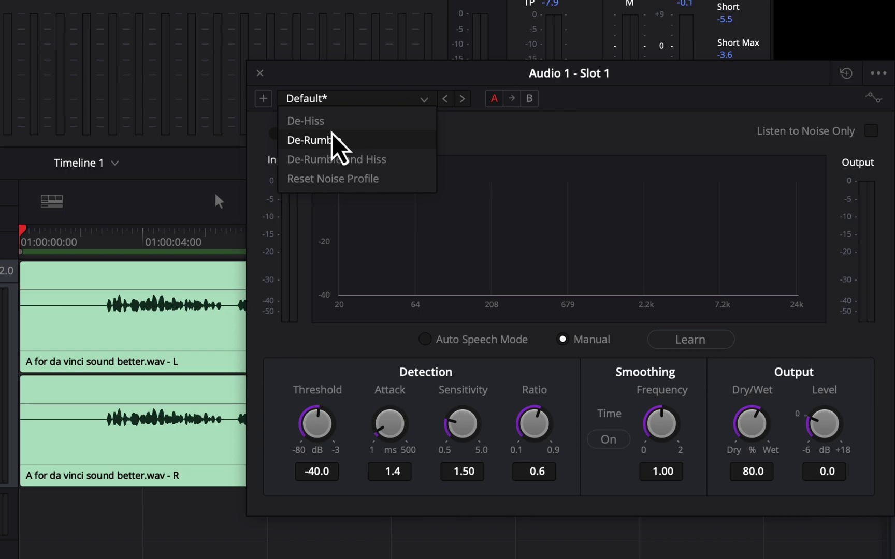
click(365, 71)
click(260, 73)
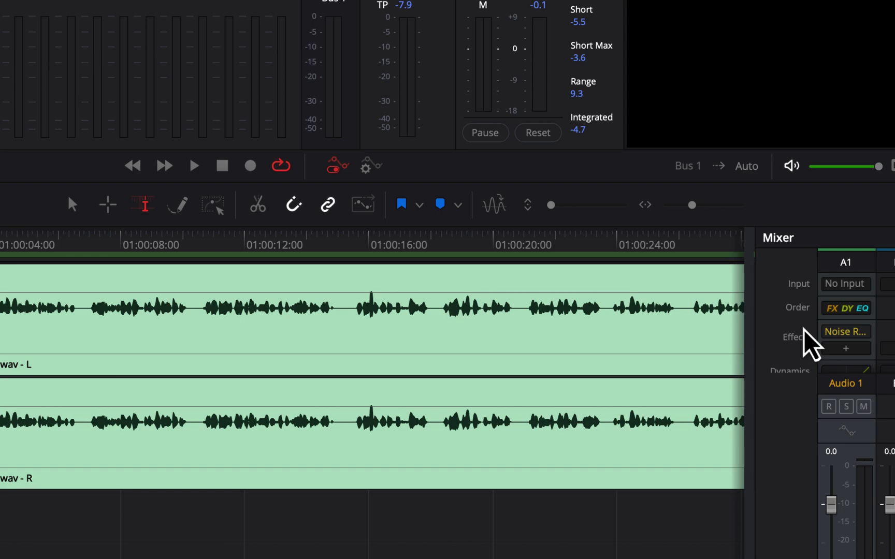
Step: Toggle A1's first effect slot and re-enable Noise Reduction in its settings window
mouse_move(846, 331)
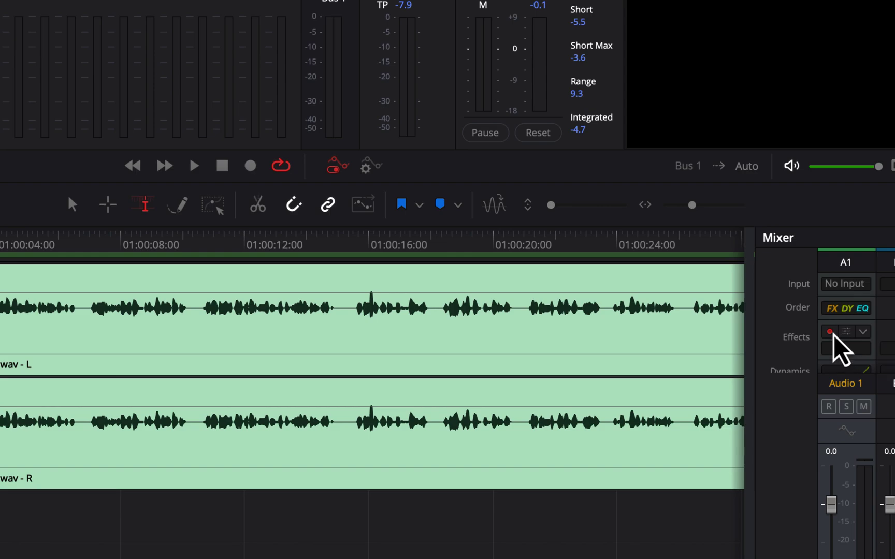
click(830, 332)
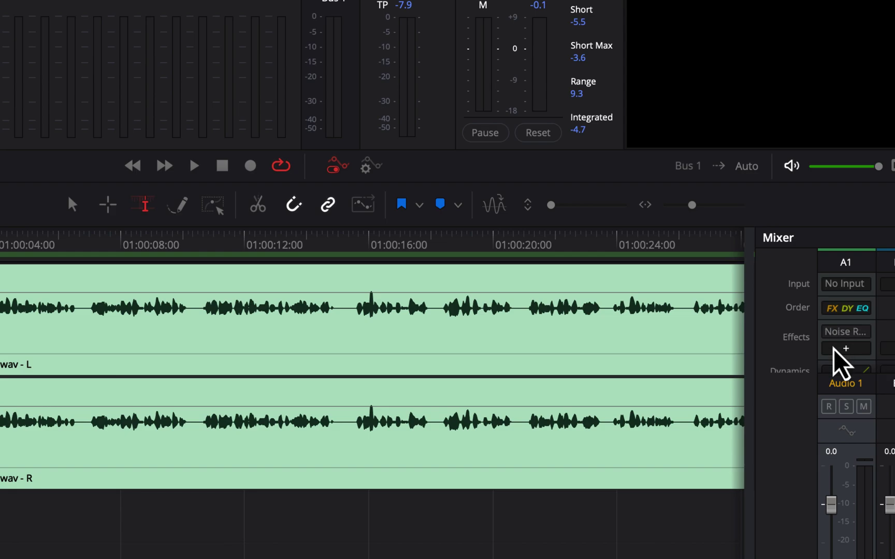
click(846, 332)
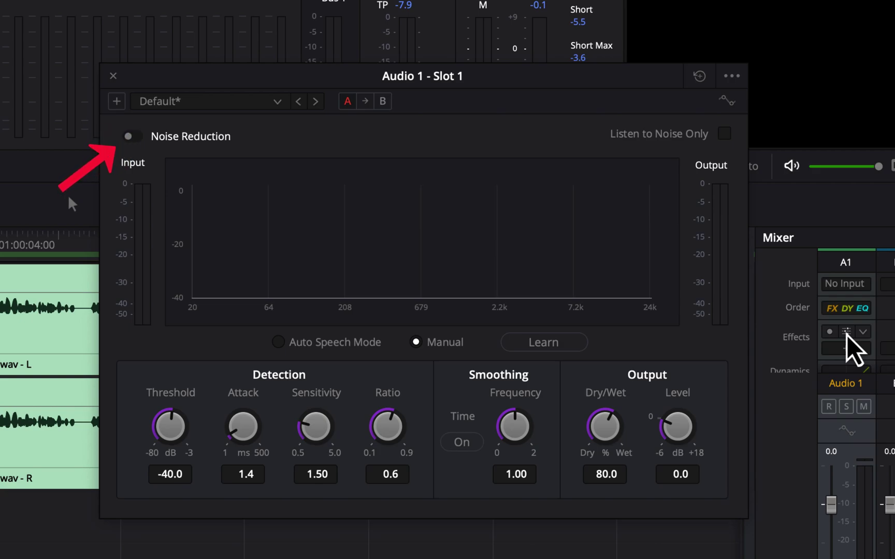
click(831, 332)
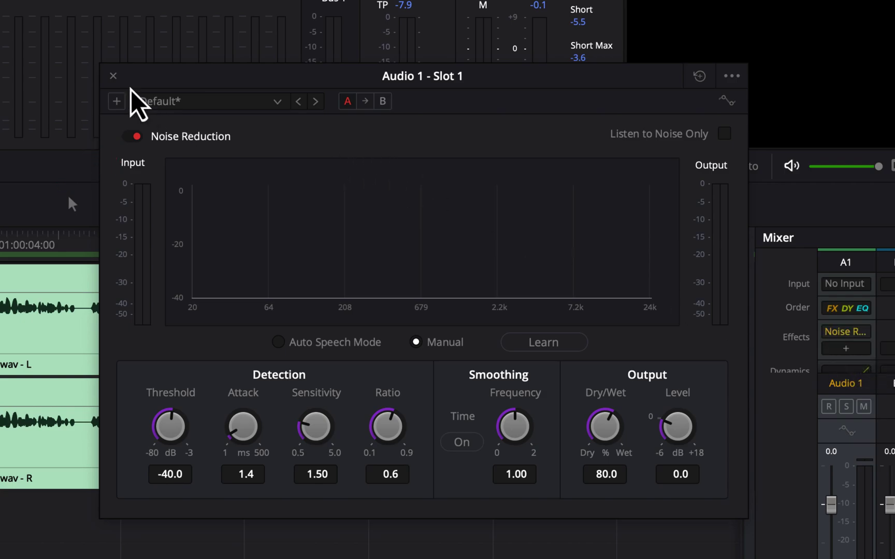
click(114, 77)
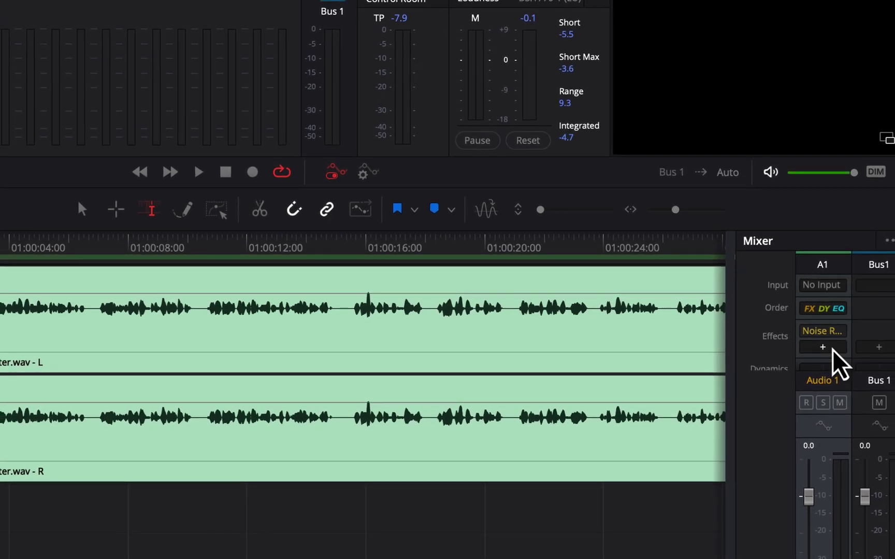
scroll(832, 350, down, 4)
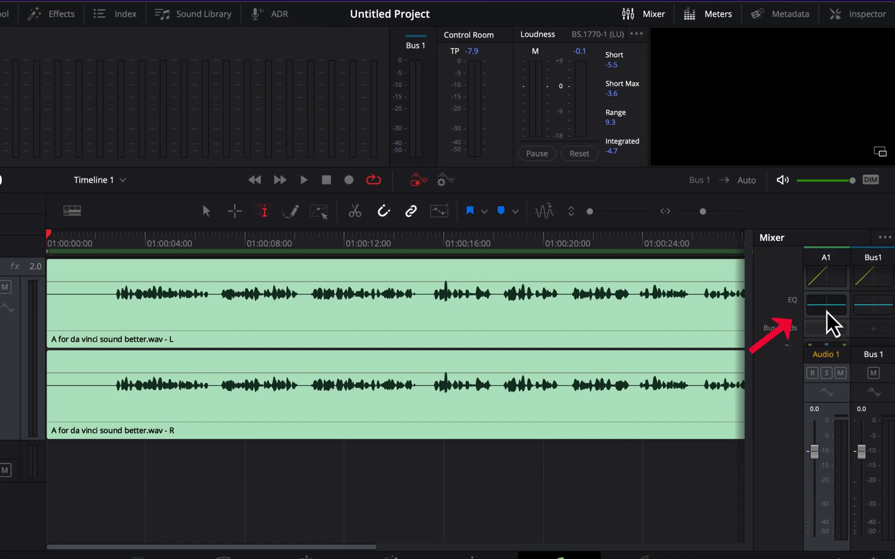
Step: Open Audio 1's equalizer, play the clip, and audition Dialog - Clean add hi end and Male lav finisher
double_click(826, 305)
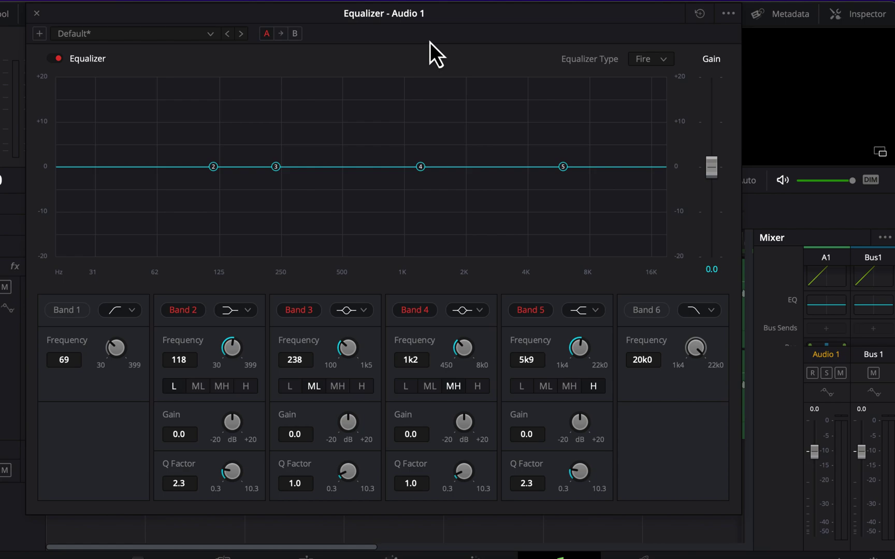
drag(424, 12, 573, 70)
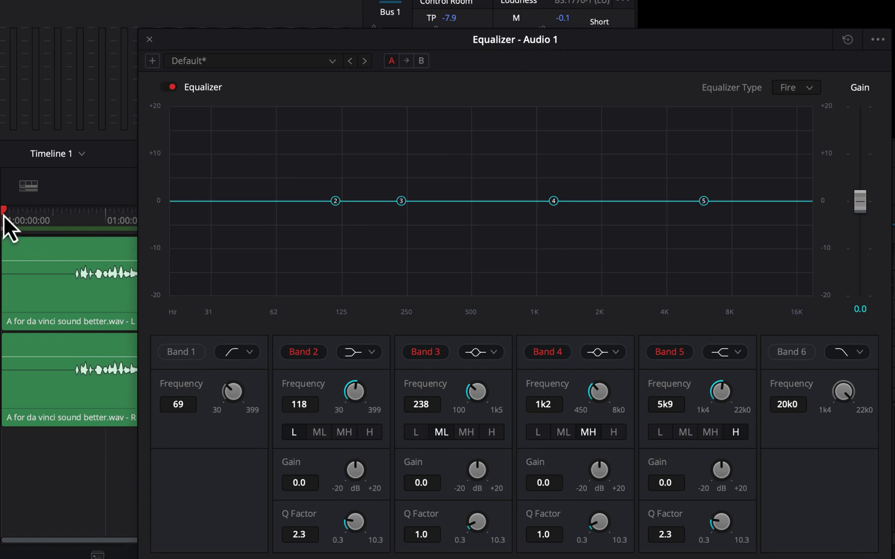
key(space)
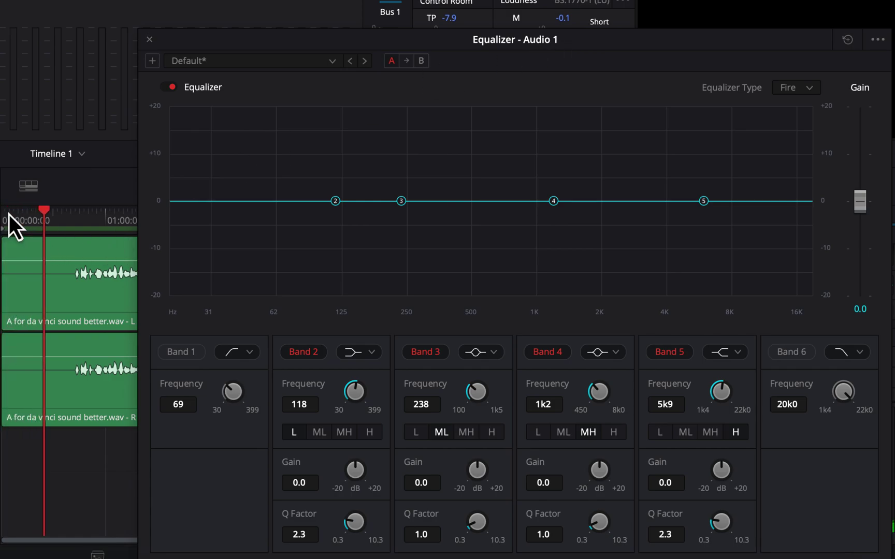
click(245, 67)
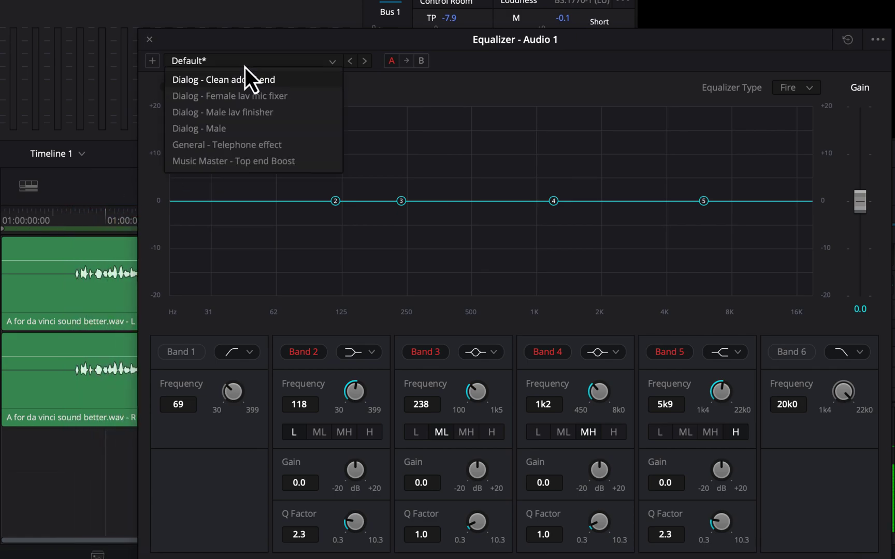
click(240, 80)
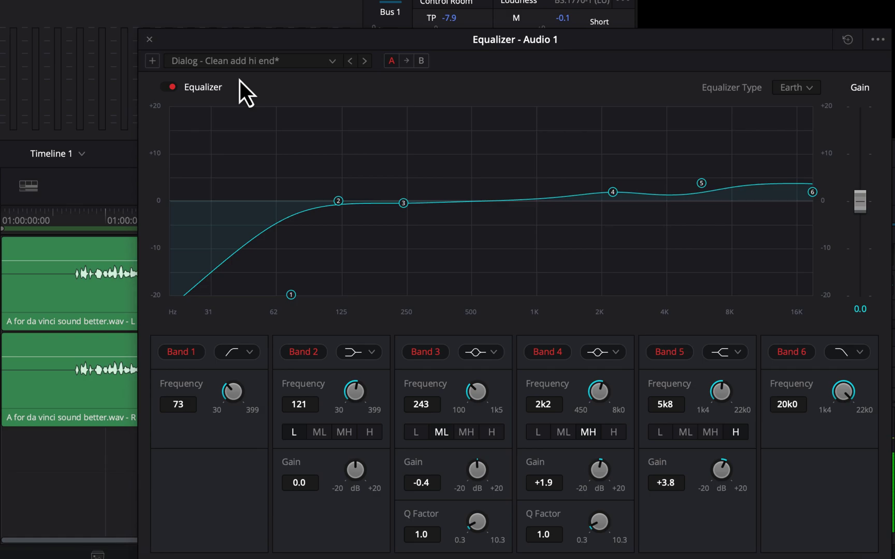
click(241, 60)
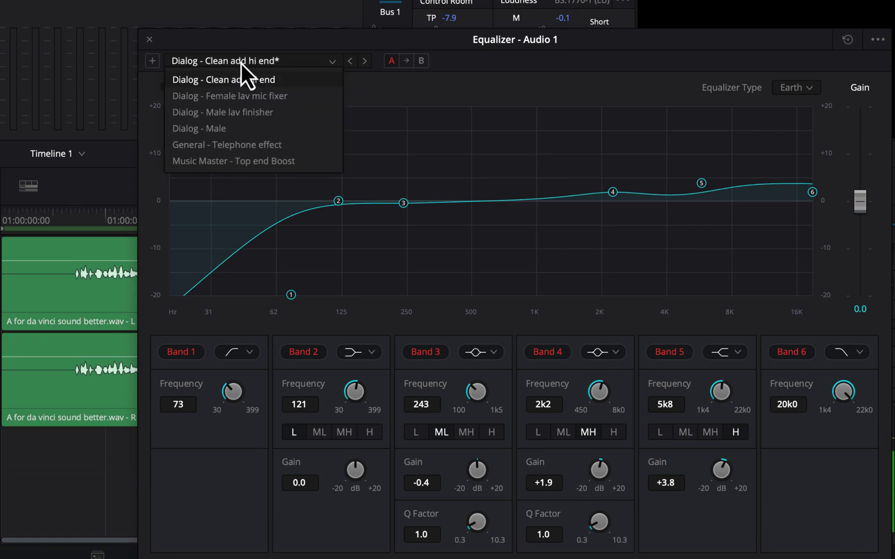
click(238, 112)
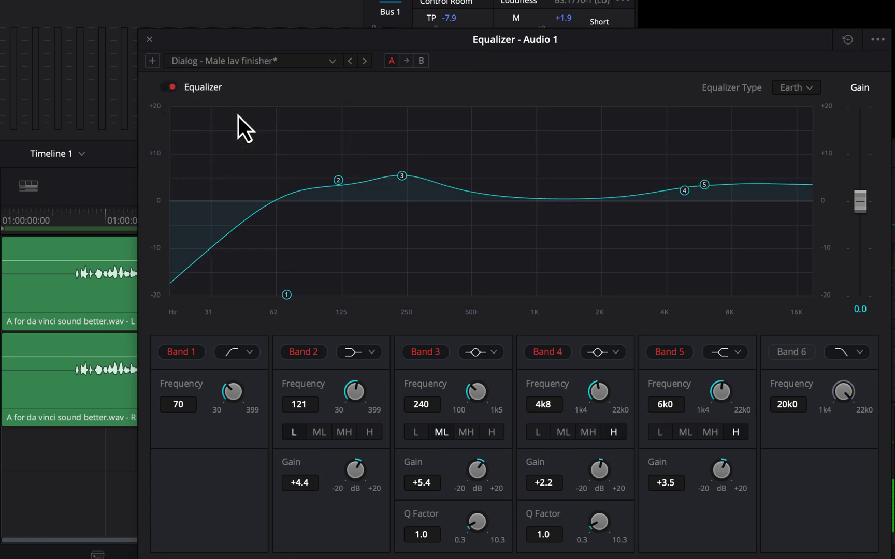
Step: Audition Dialog - Male and Clean add hi end, settling on Dialog - Male lav finisher
click(236, 62)
click(211, 130)
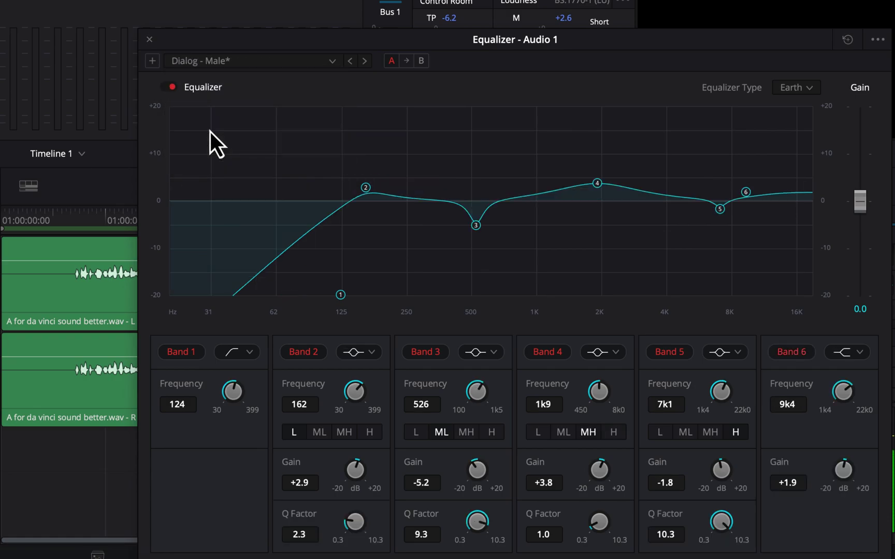
click(212, 64)
click(212, 84)
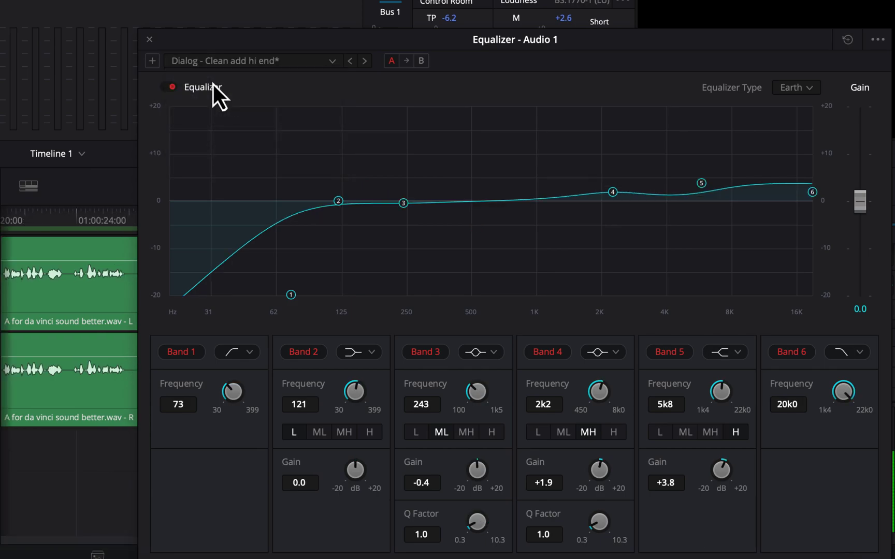
click(210, 64)
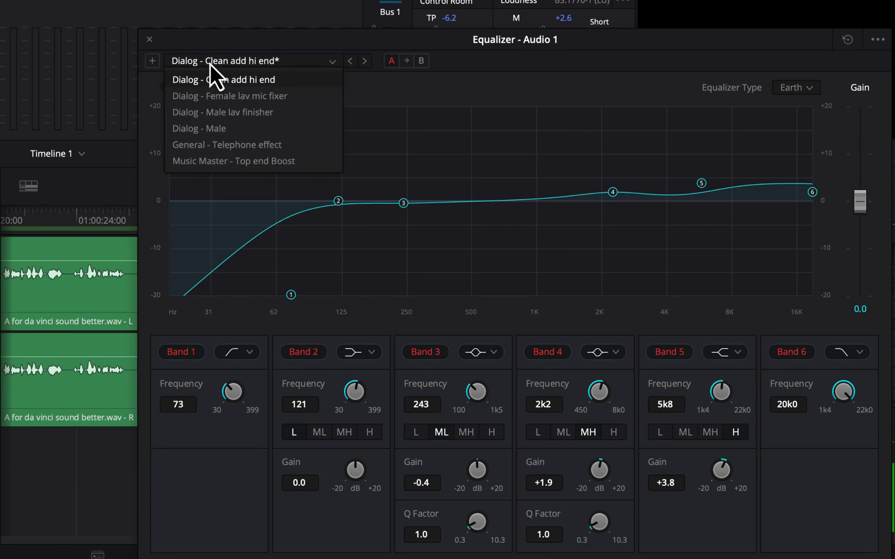
click(209, 114)
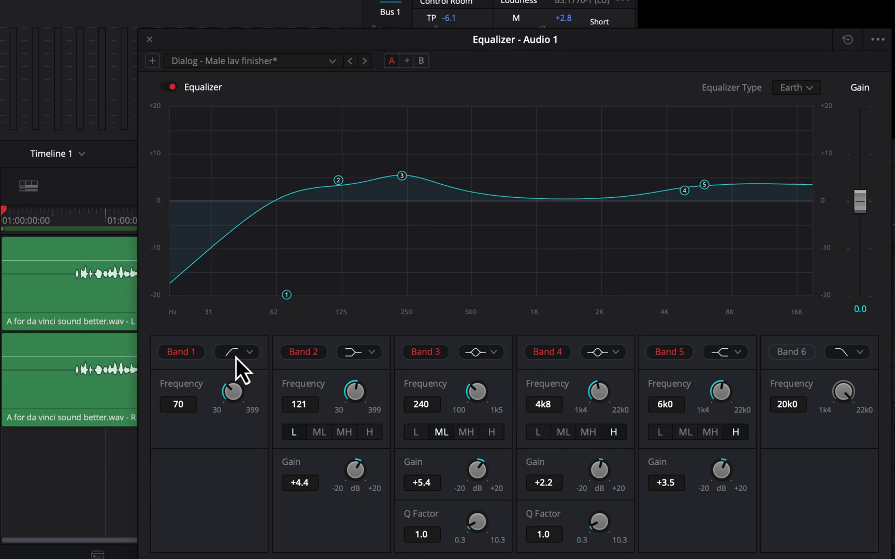
Step: Try the Air, Ice and Fire equalizer types, settle on Earth, and close the equalizer
click(805, 91)
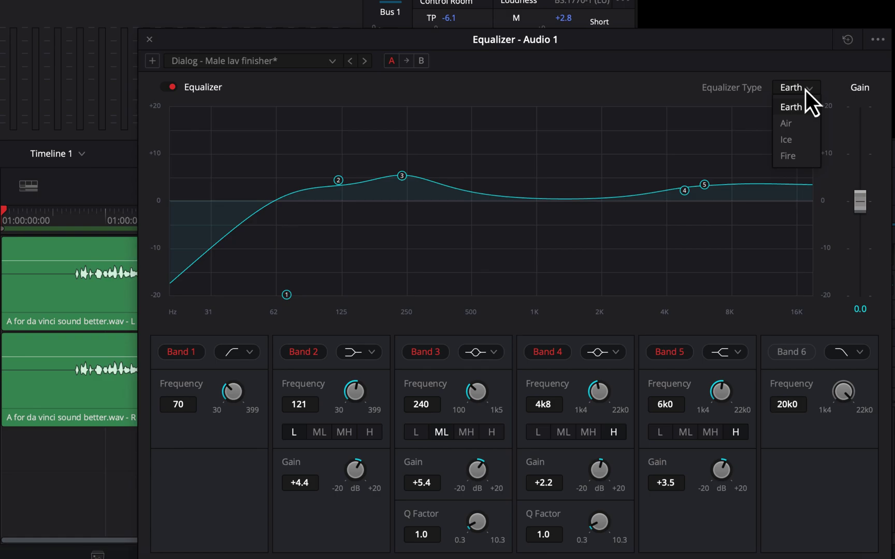
click(793, 124)
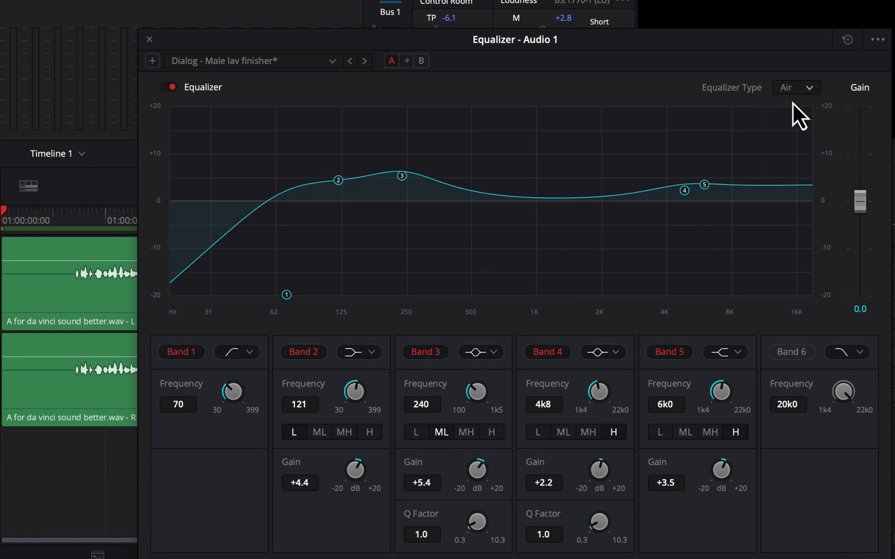
click(792, 90)
click(787, 139)
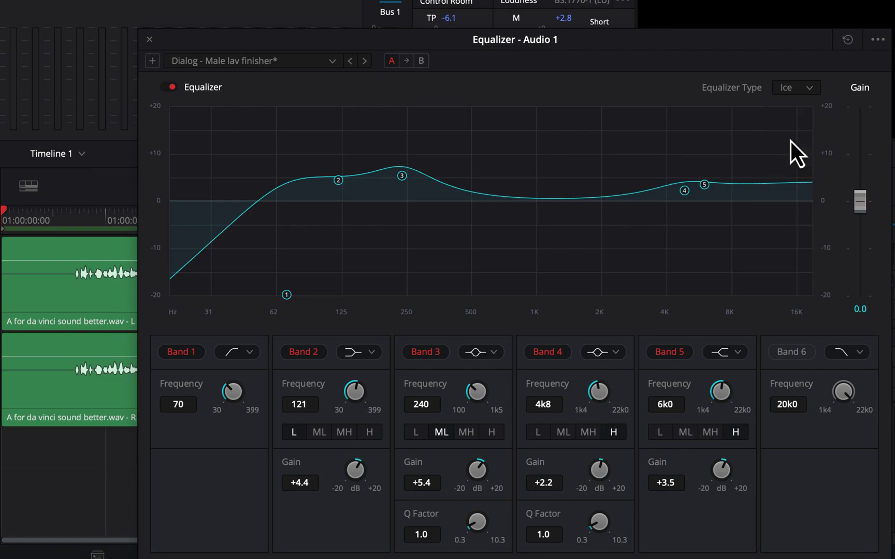
click(793, 91)
click(791, 156)
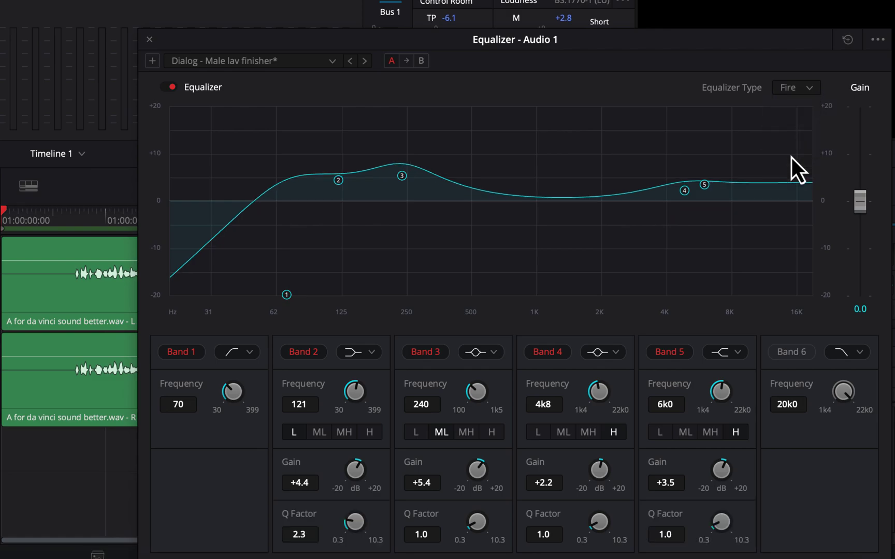
click(792, 92)
click(792, 109)
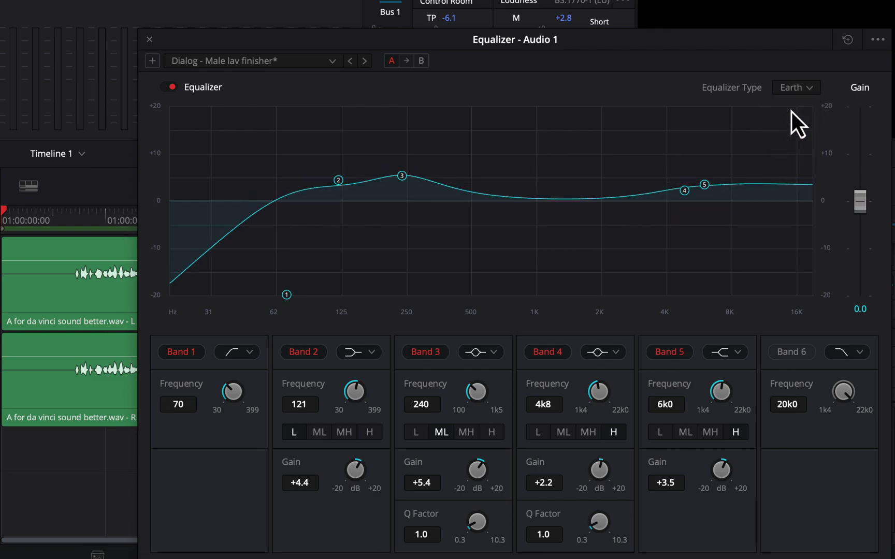
click(149, 40)
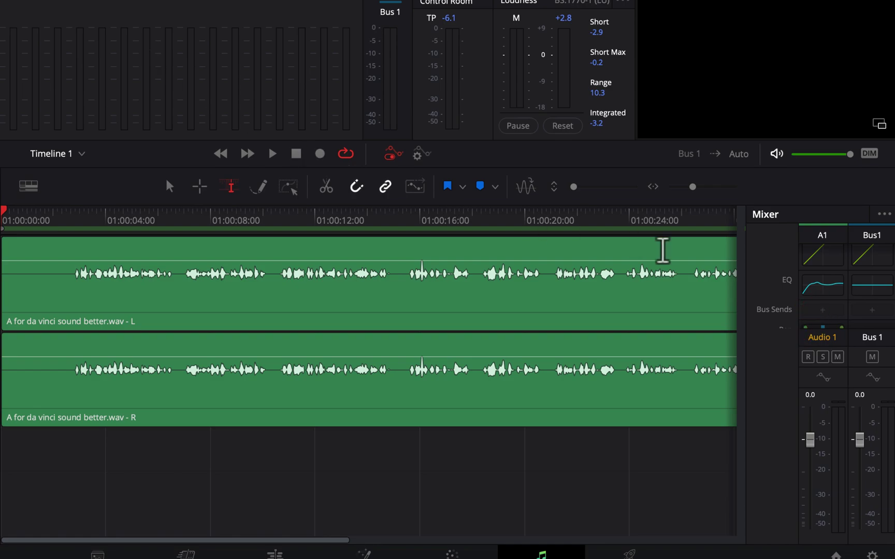
scroll(827, 295, up, 2)
scroll(827, 295, up, 3)
scroll(827, 296, down, 1)
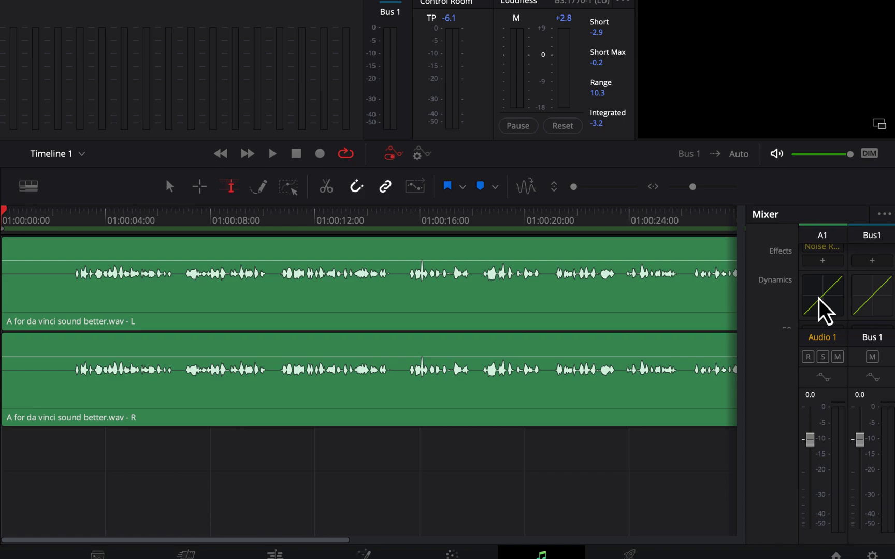
Step: Open Audio 1's Dynamics, play the clip, and load Dialog - Compression (threshold -23.1, ratio 2.5:1)
double_click(818, 298)
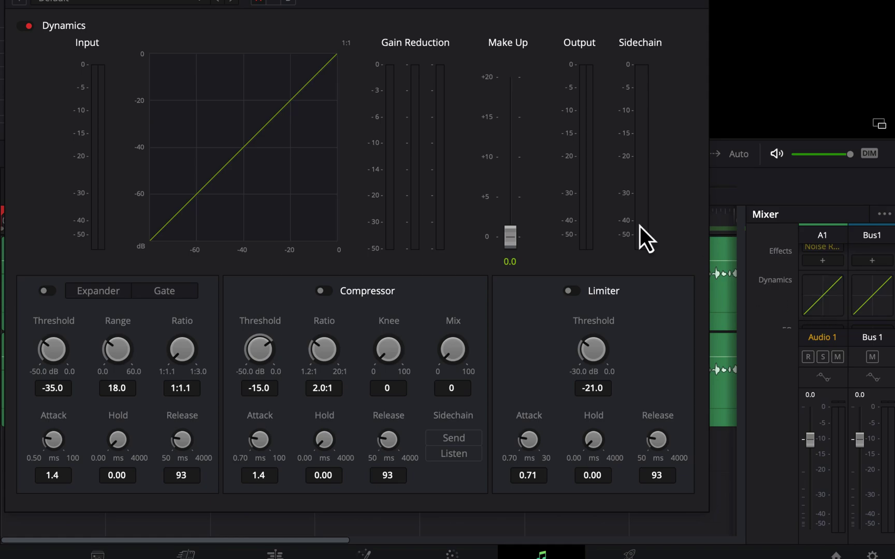
drag(393, 1, 471, 10)
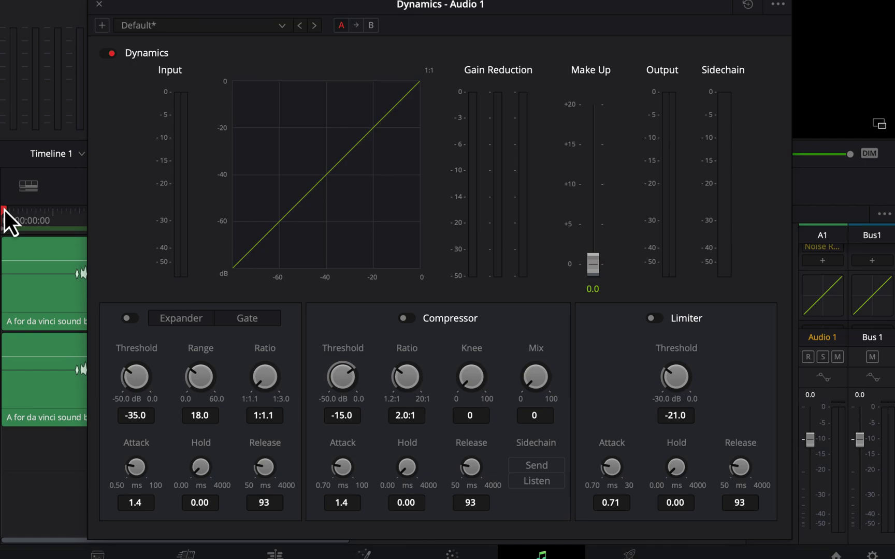
key(space)
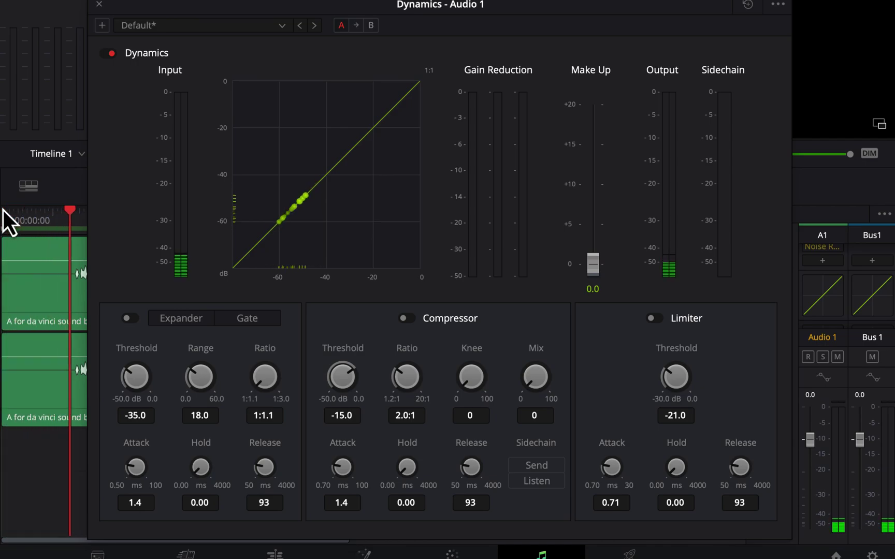
click(185, 25)
click(174, 64)
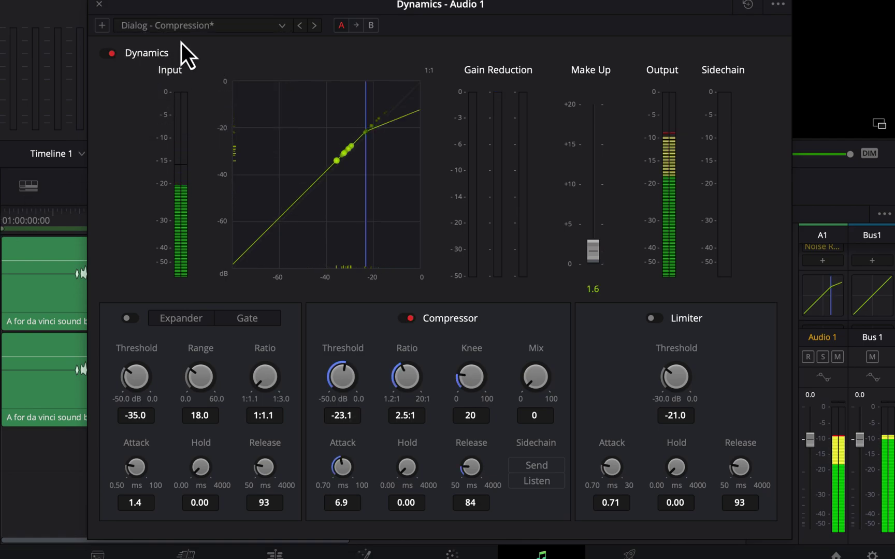
Step: After trying the Dialog leveler Expander and Full expander presets, load Dialog - Basic and close Dynamics
click(187, 31)
click(178, 77)
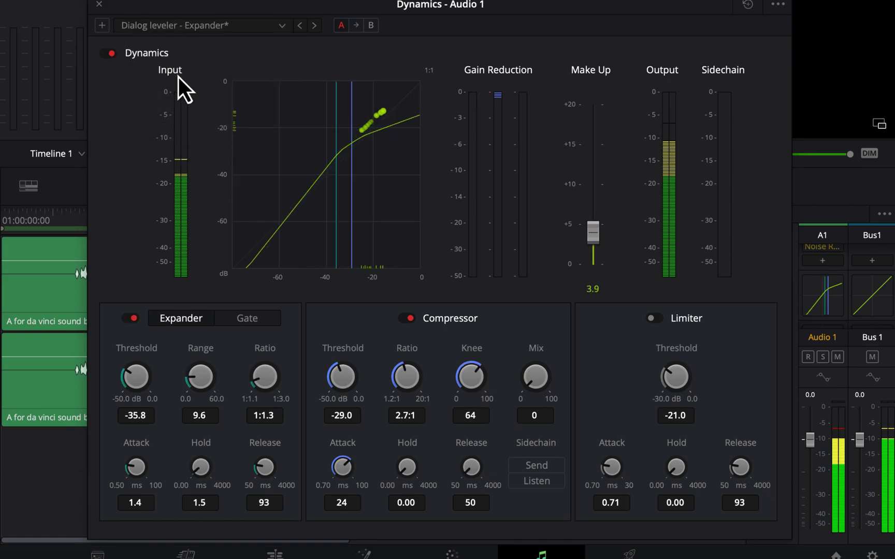
click(201, 25)
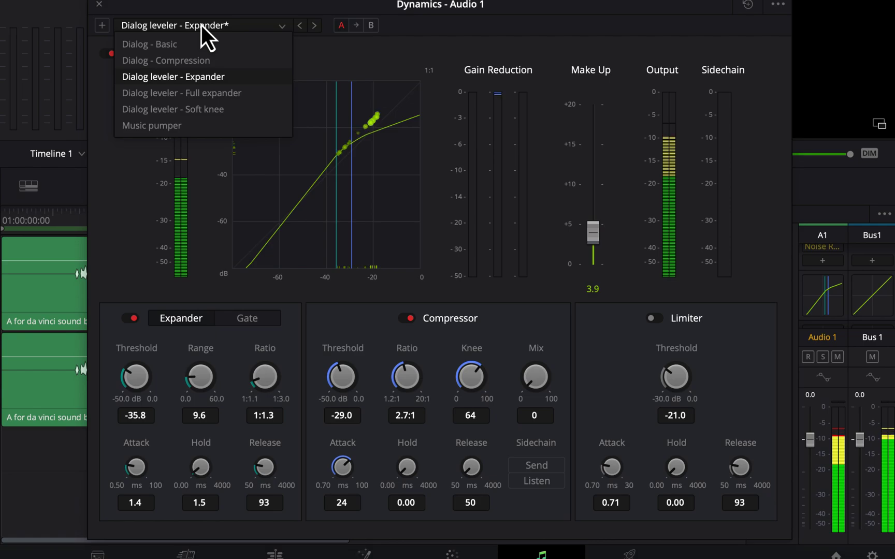
click(189, 94)
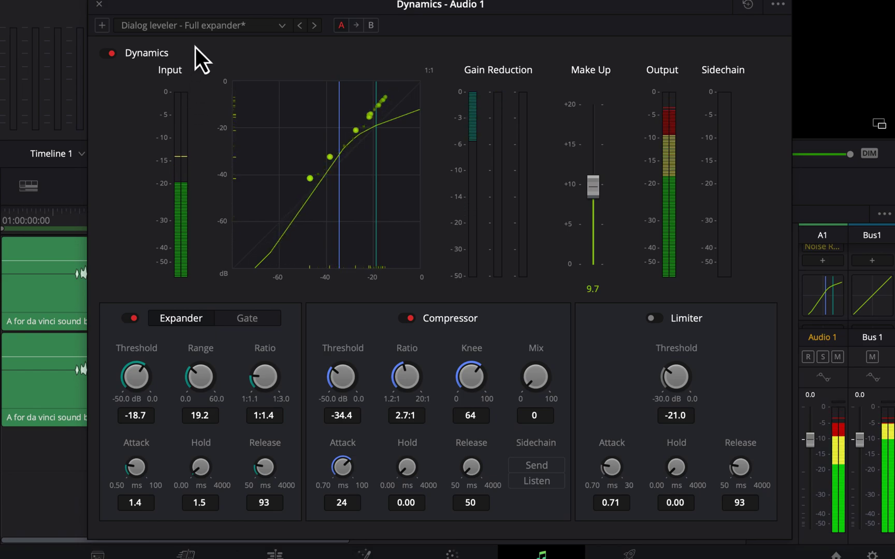
click(198, 28)
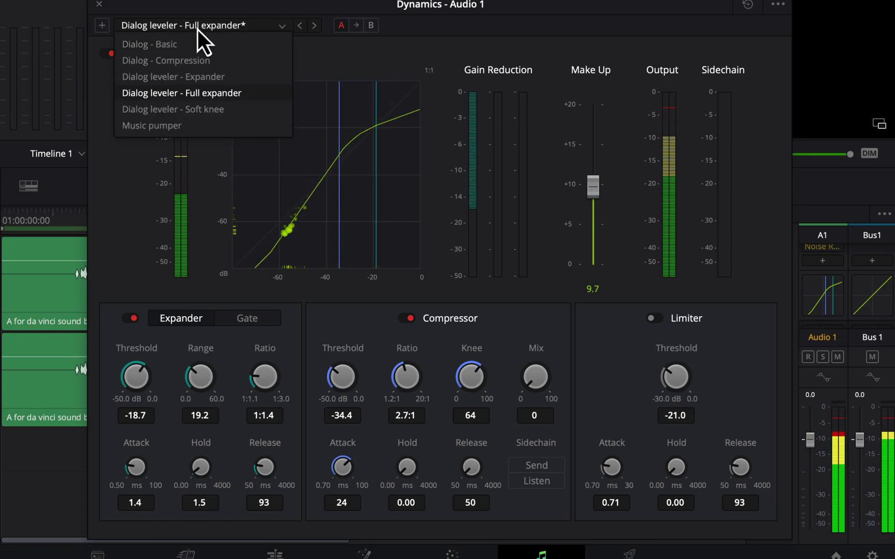
click(176, 48)
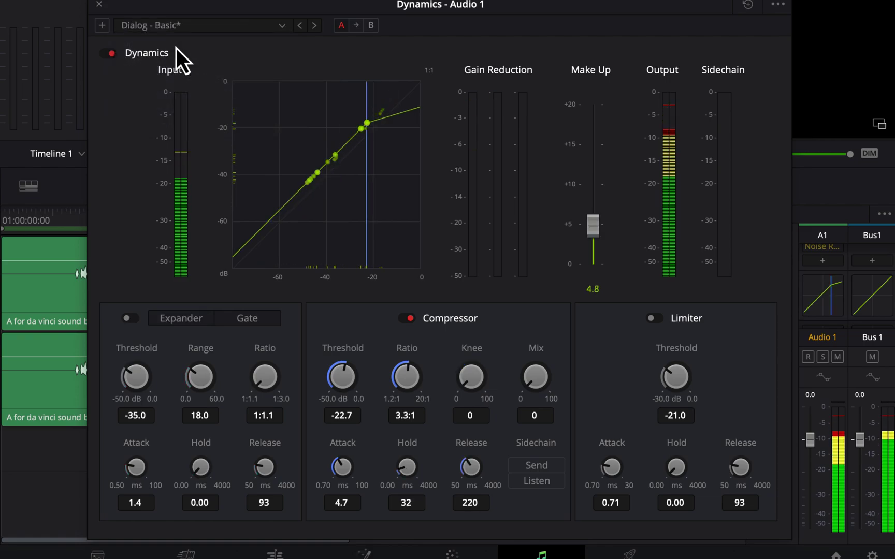
click(185, 30)
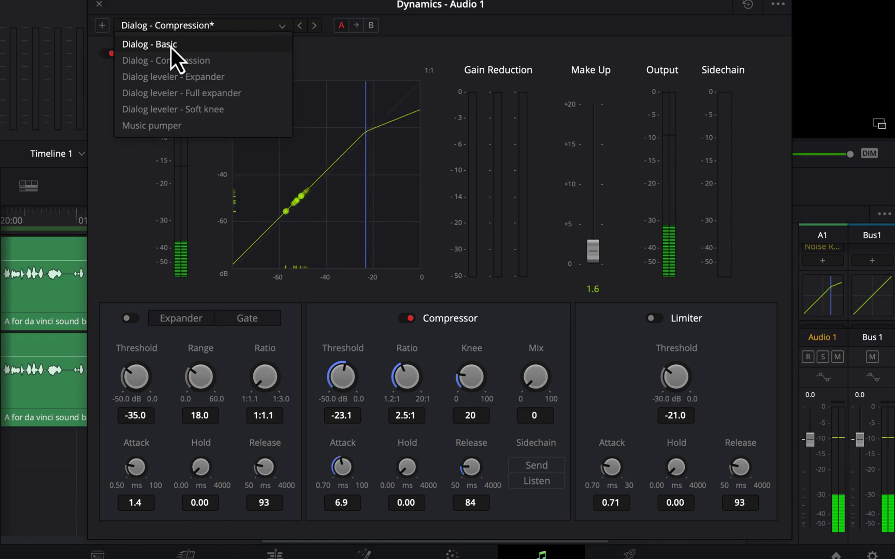
click(170, 47)
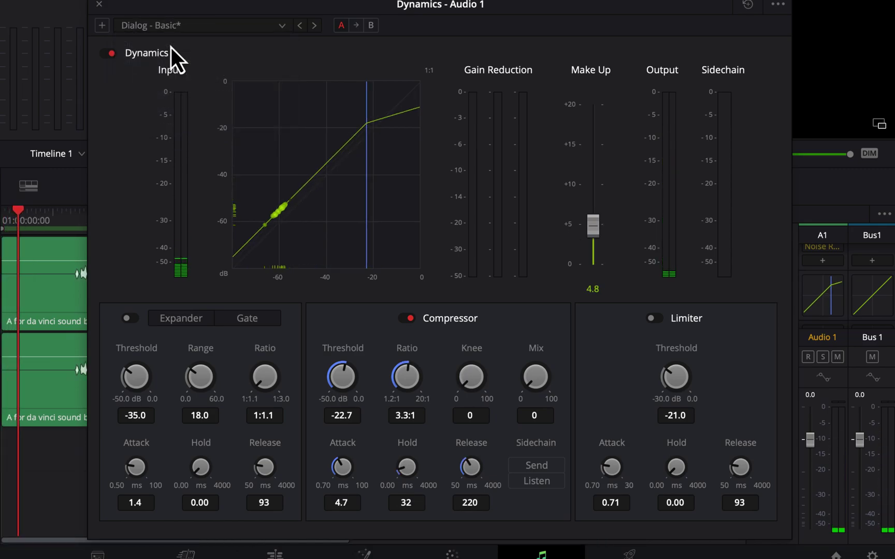
click(99, 5)
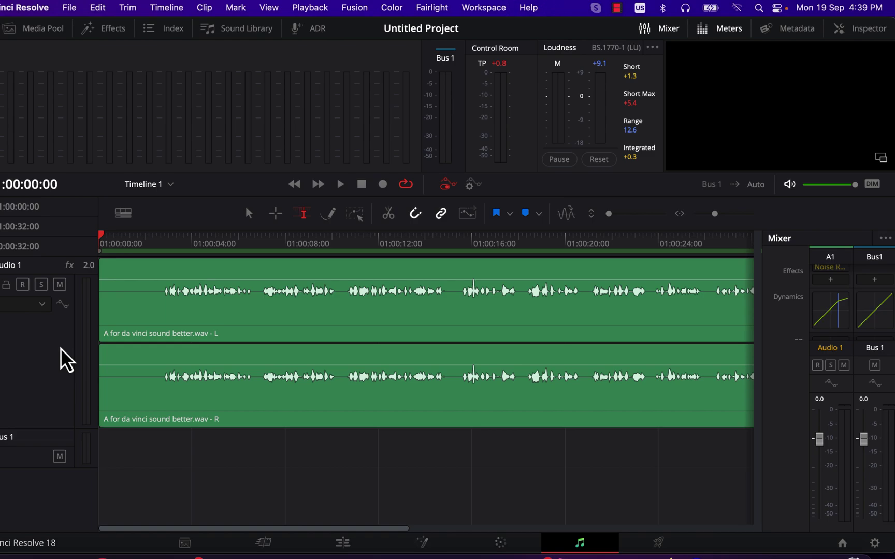
click(64, 360)
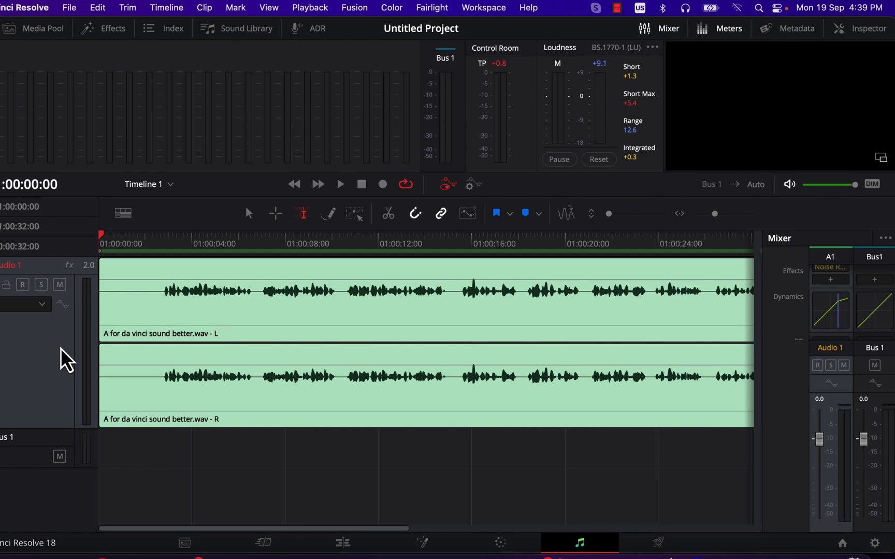
click(864, 28)
click(734, 74)
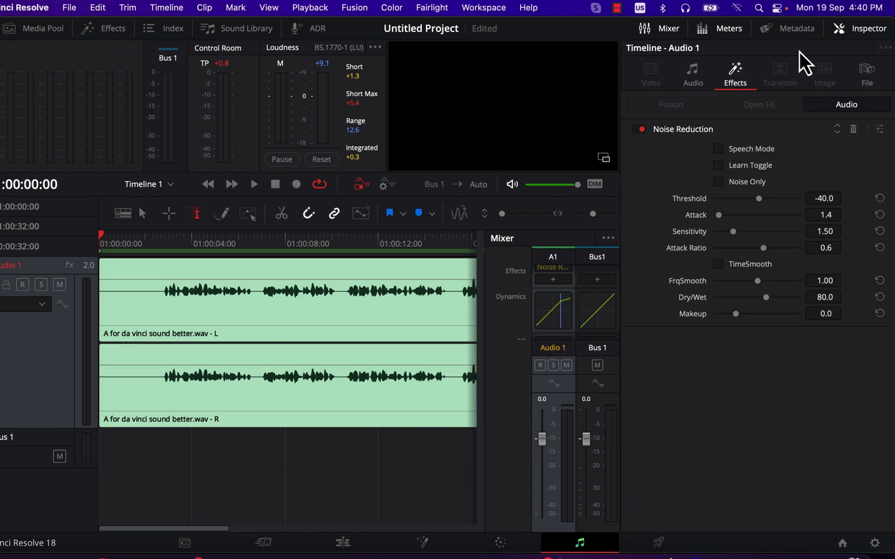
click(858, 32)
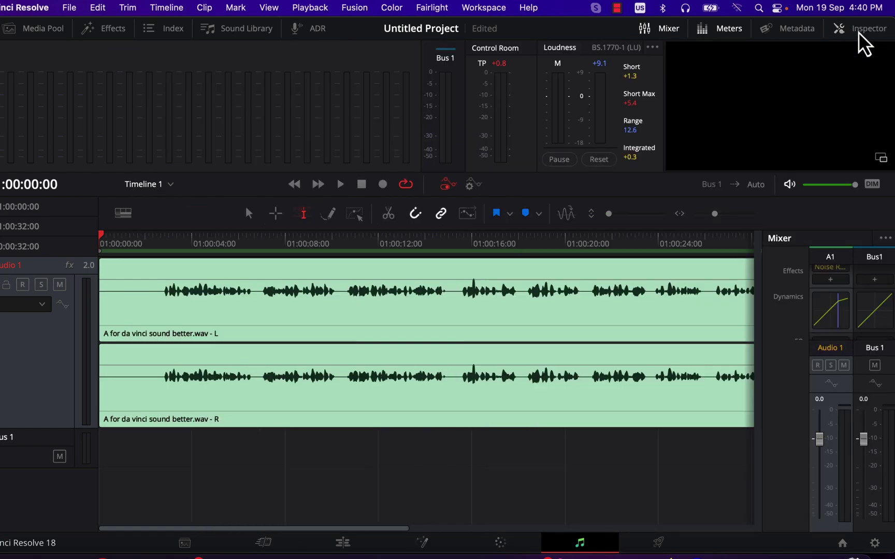
scroll(829, 293, down, 4)
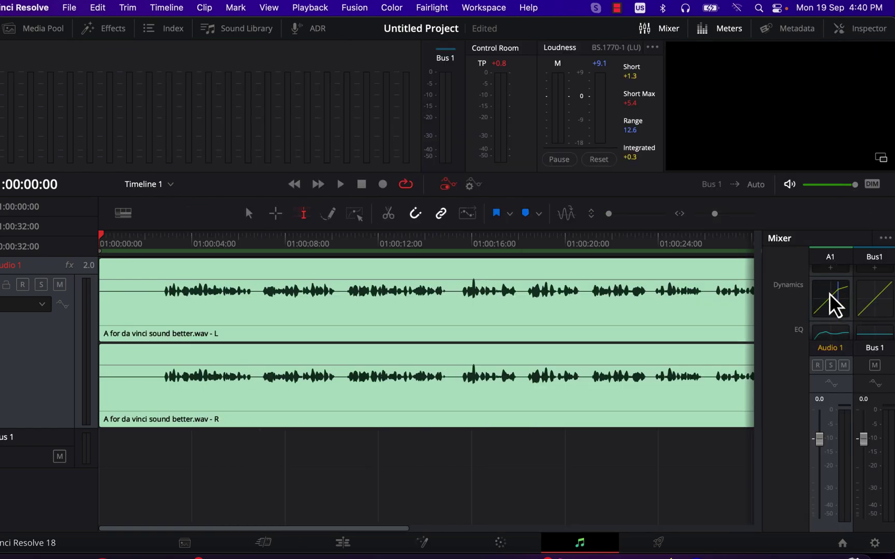
scroll(830, 303, up, 3)
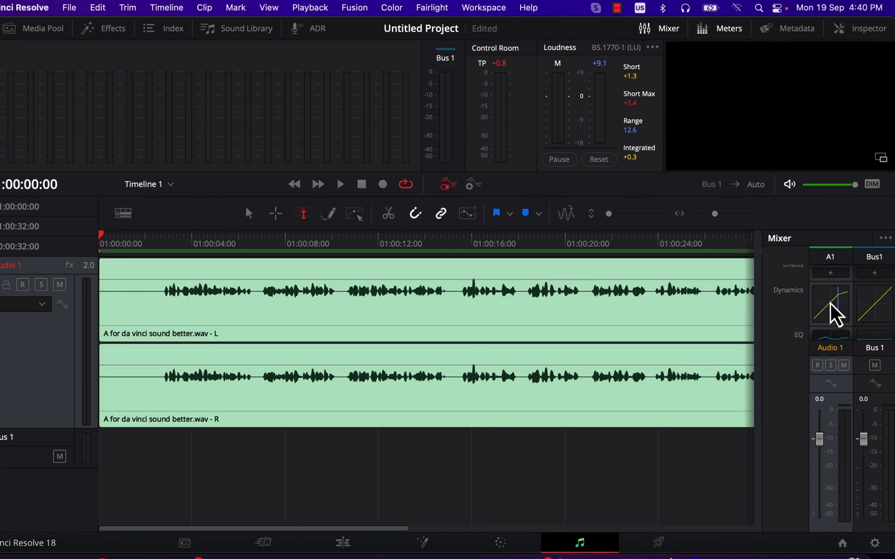
click(829, 303)
double_click(831, 298)
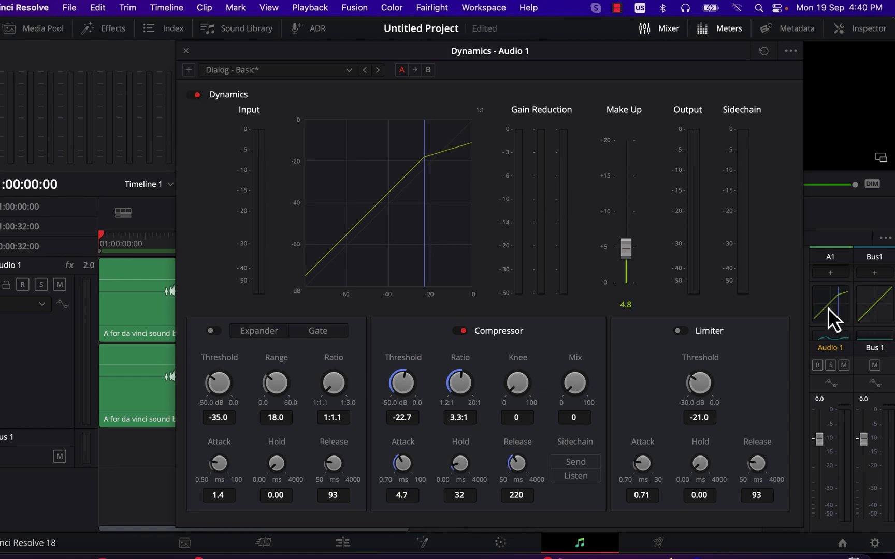
click(186, 50)
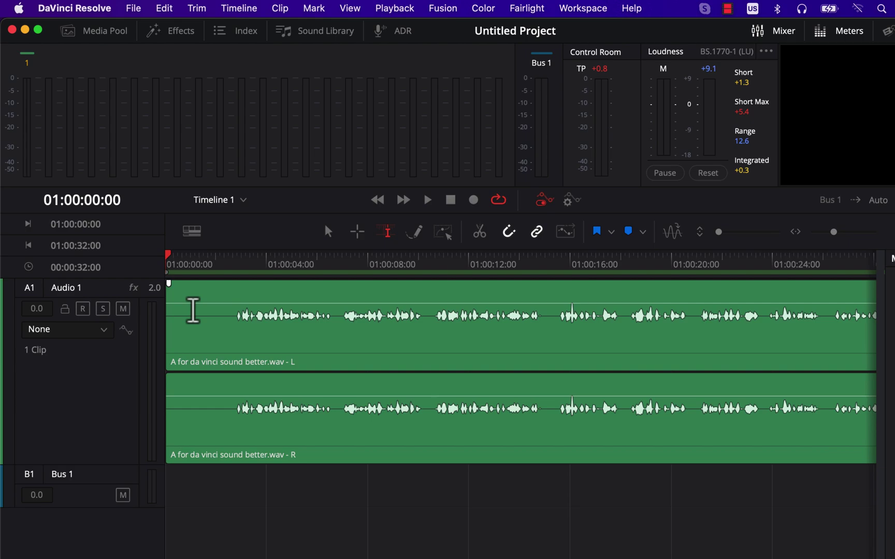
Step: Normalize the voice clip's audio levels to a -6.7 dBFS Sample Peak Program target
click(198, 339)
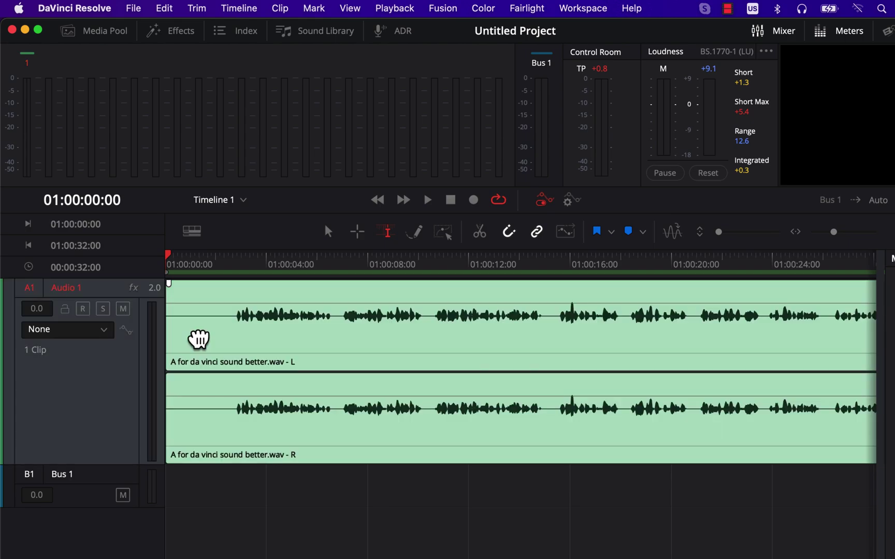
right_click(198, 338)
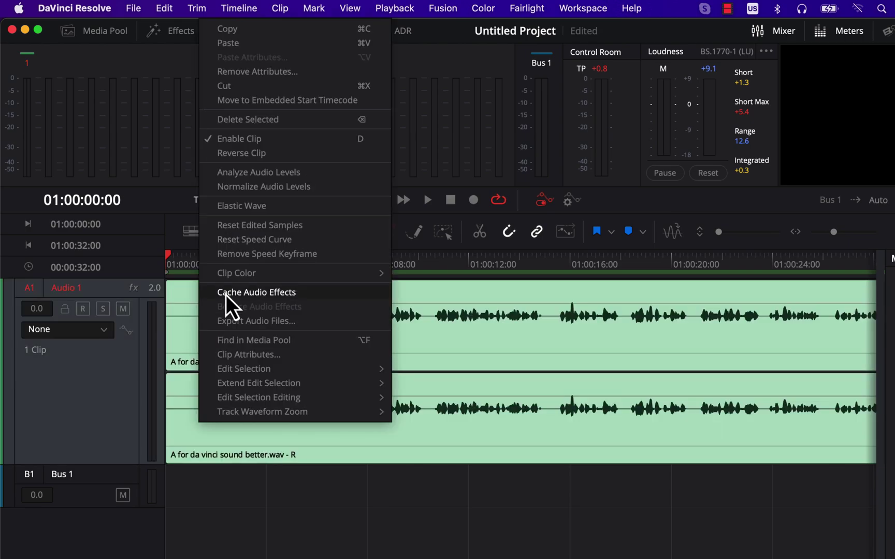
click(273, 187)
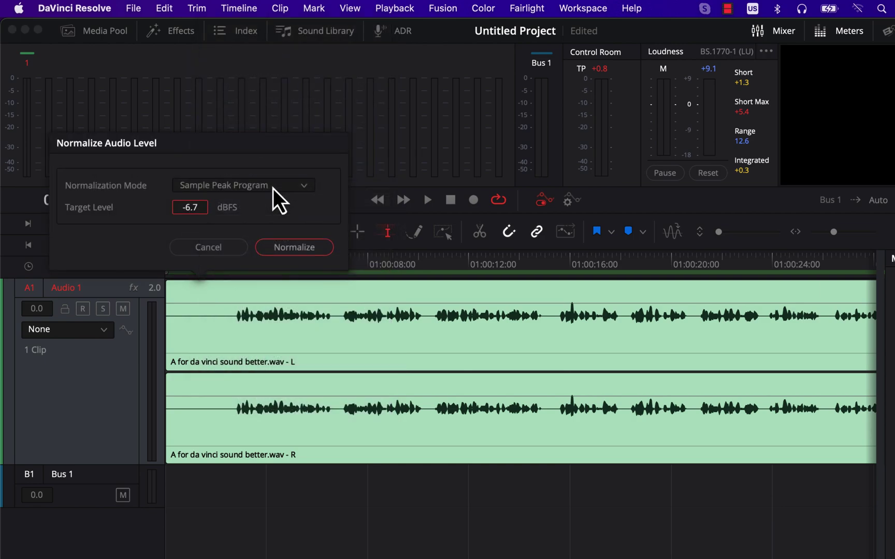
click(191, 208)
click(274, 251)
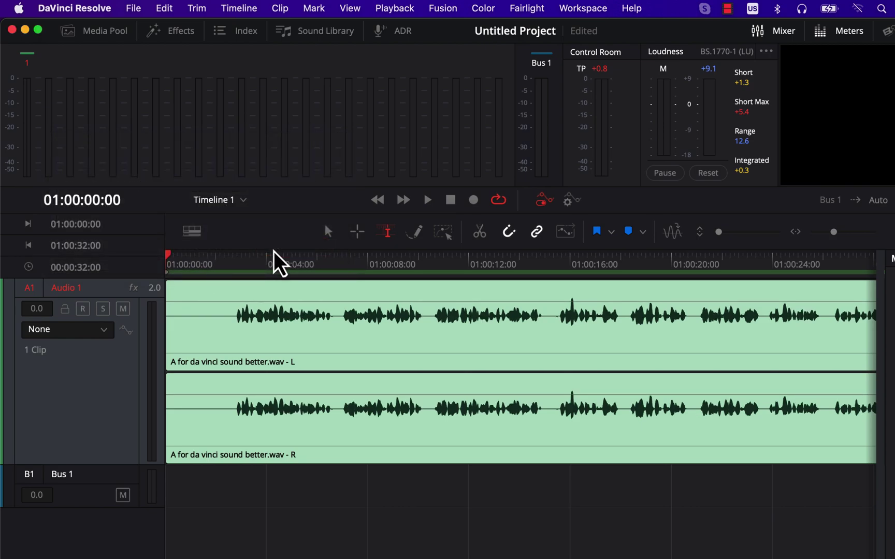
Step: Play the normalized clip, show the Mixer, and open Audio 1's Noise Reduction settings
key(space)
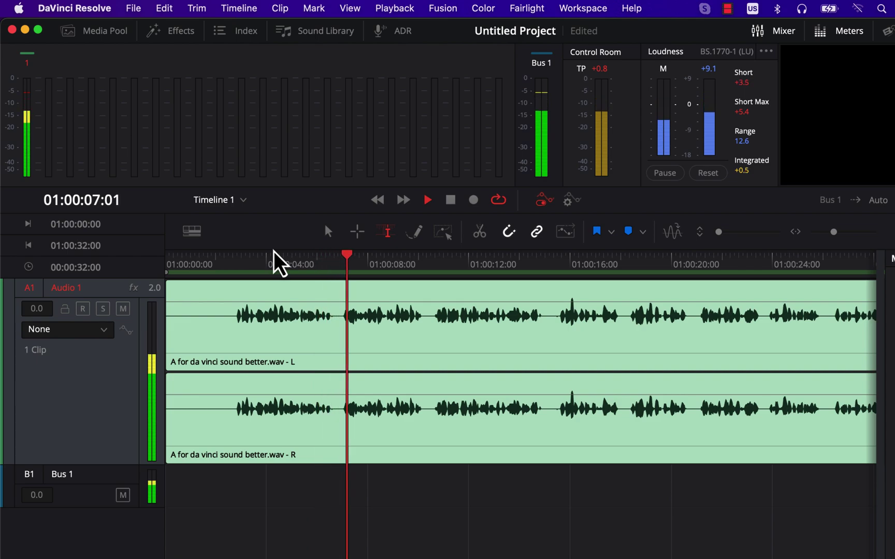
key(alt+shift+m)
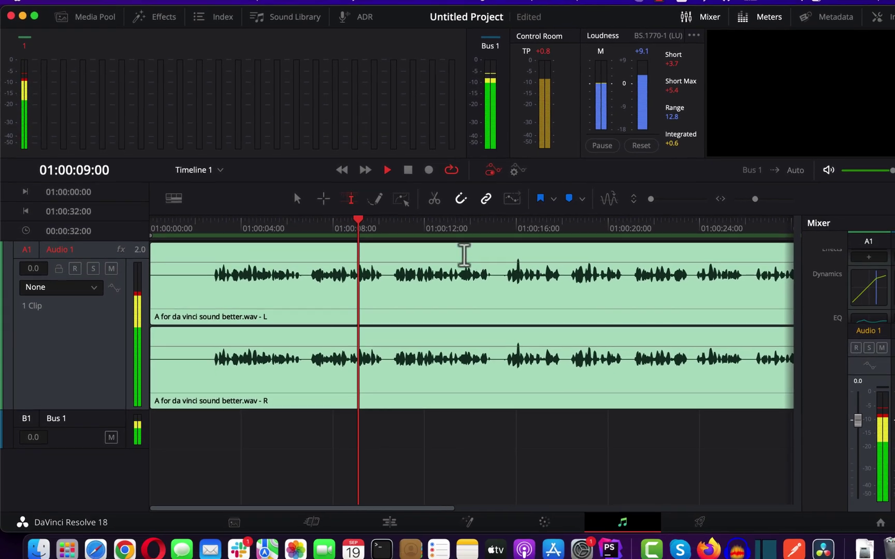
scroll(855, 334, up, 3)
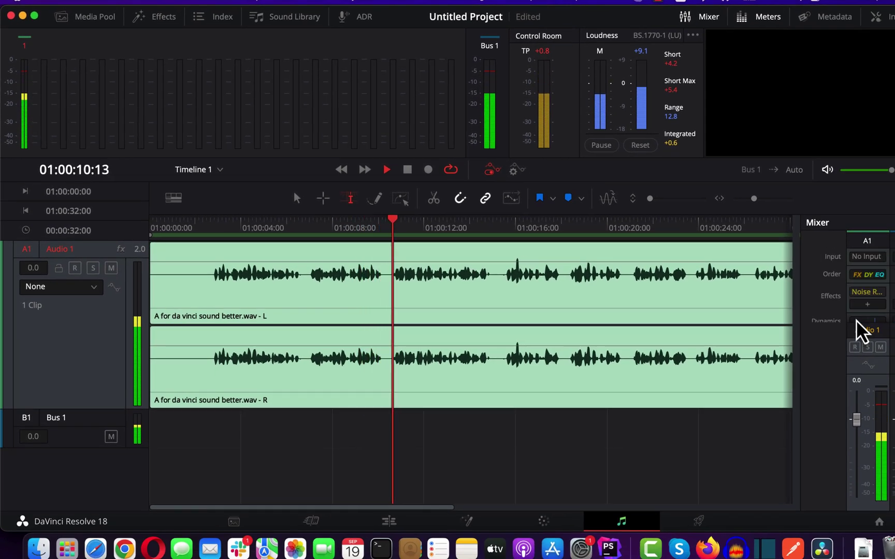
click(867, 293)
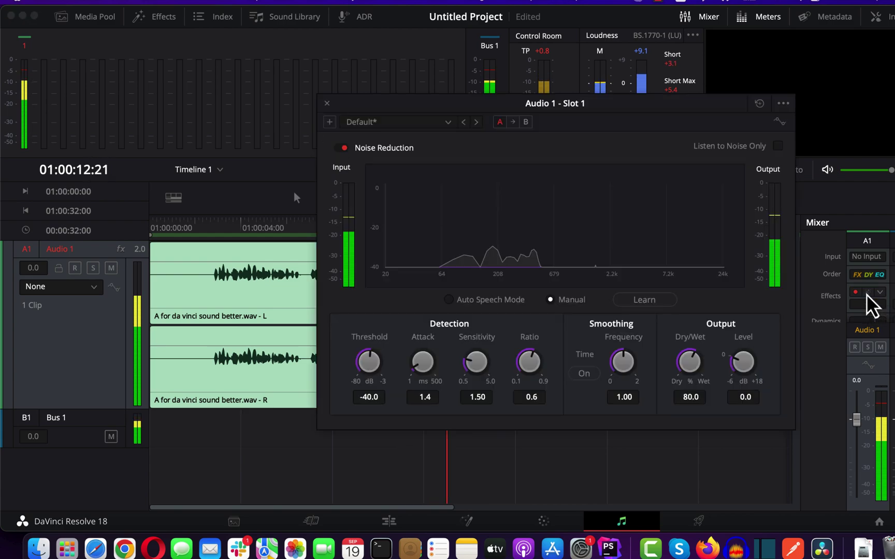
Step: Try the De-Hiss and De-Rumble noise presets, then choose Reset Noise Profile
click(436, 122)
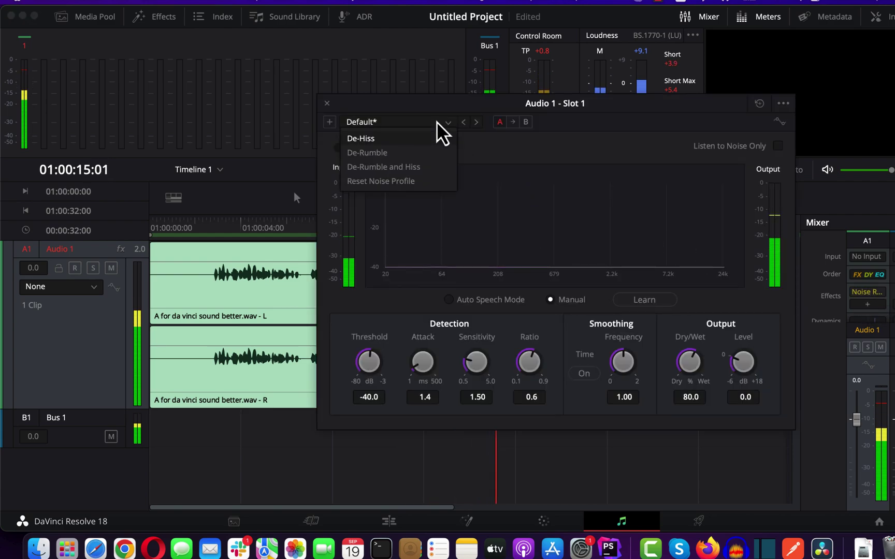
click(379, 139)
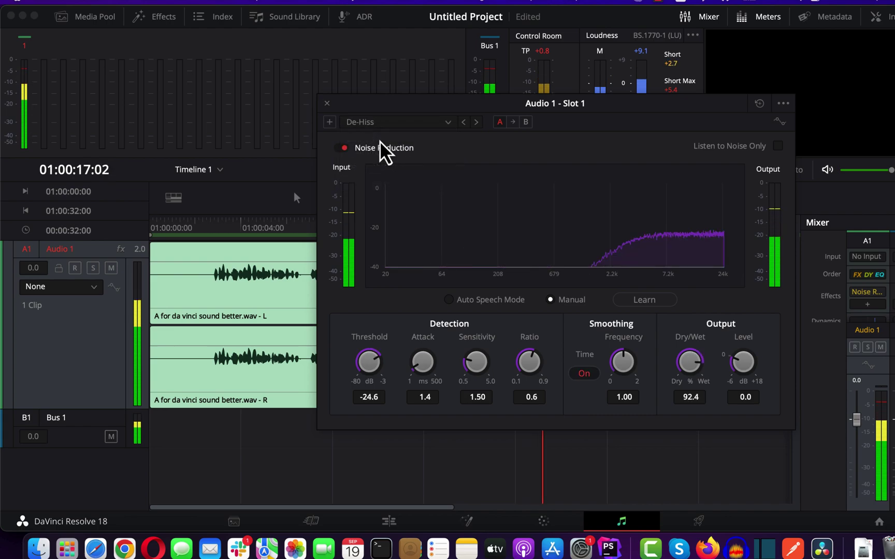
click(378, 127)
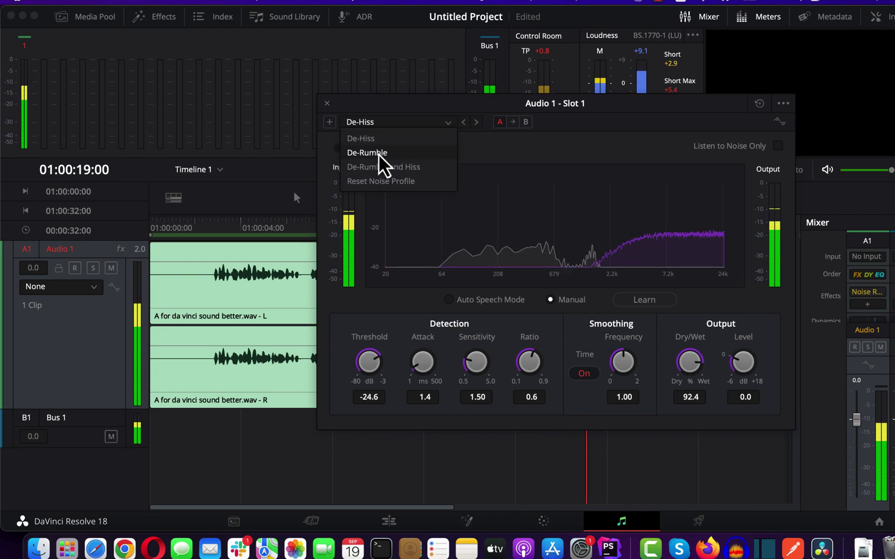
click(378, 154)
click(382, 122)
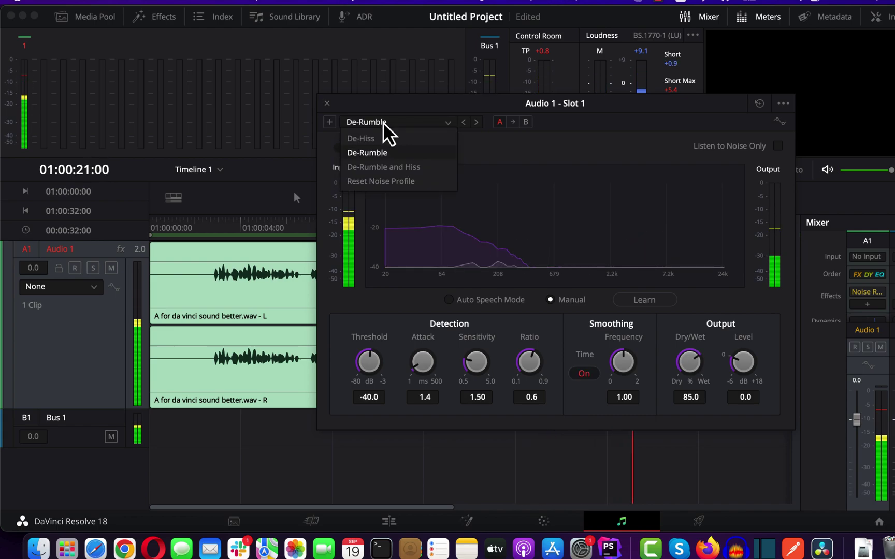
click(375, 180)
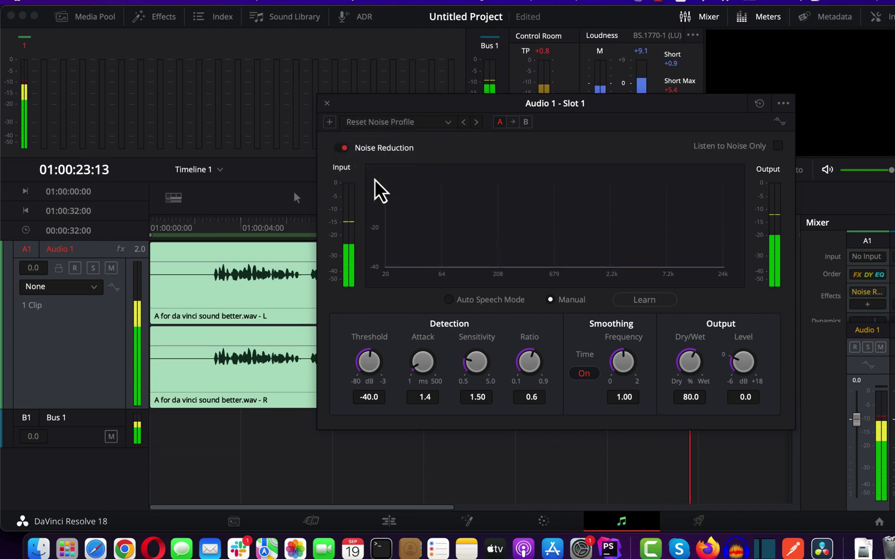
Step: Play back the reset result and park the playhead at 01:00:02:00
key(space)
click(375, 123)
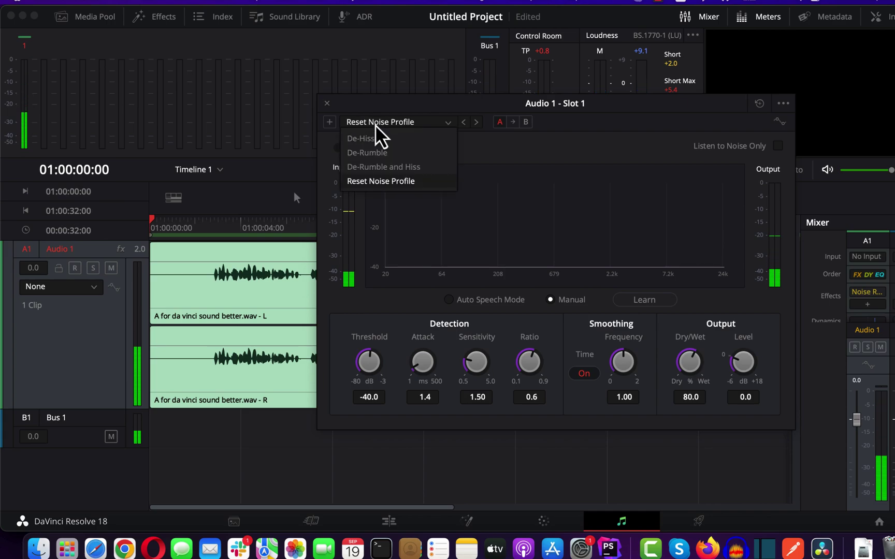
click(616, 120)
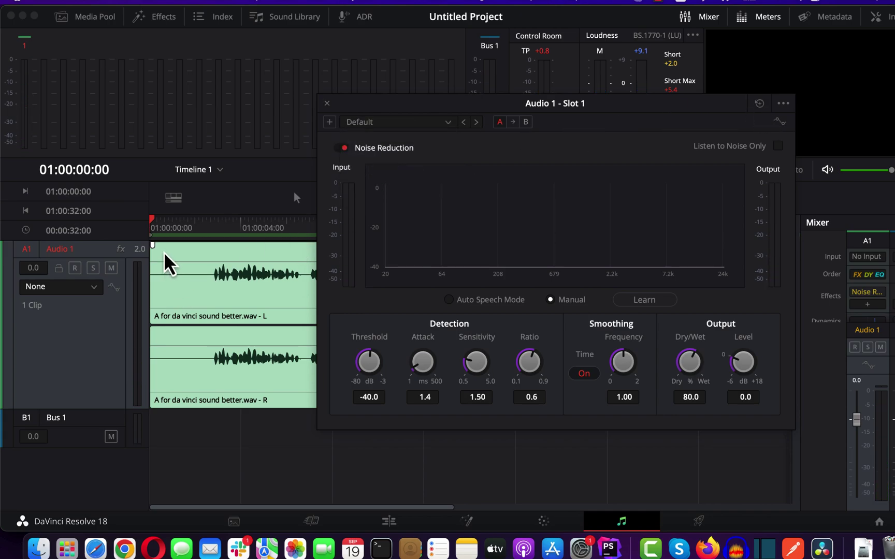
key(space)
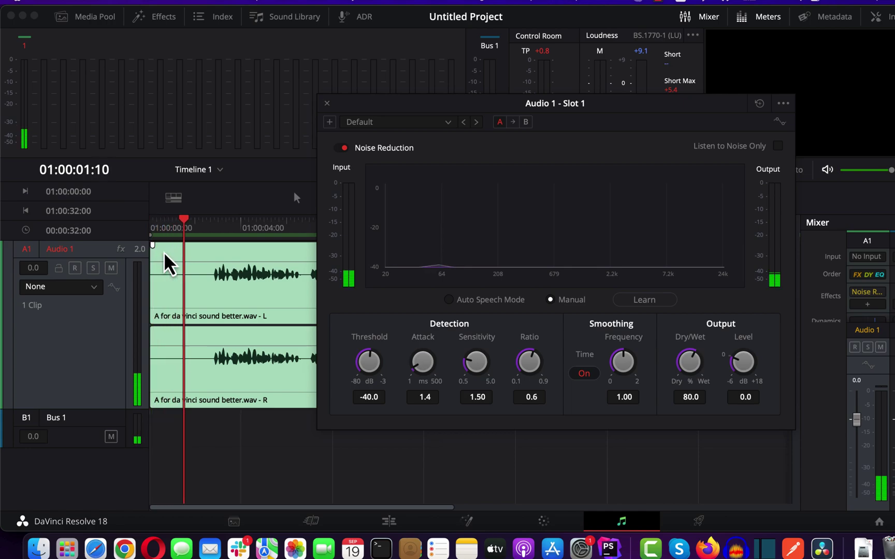
key(space)
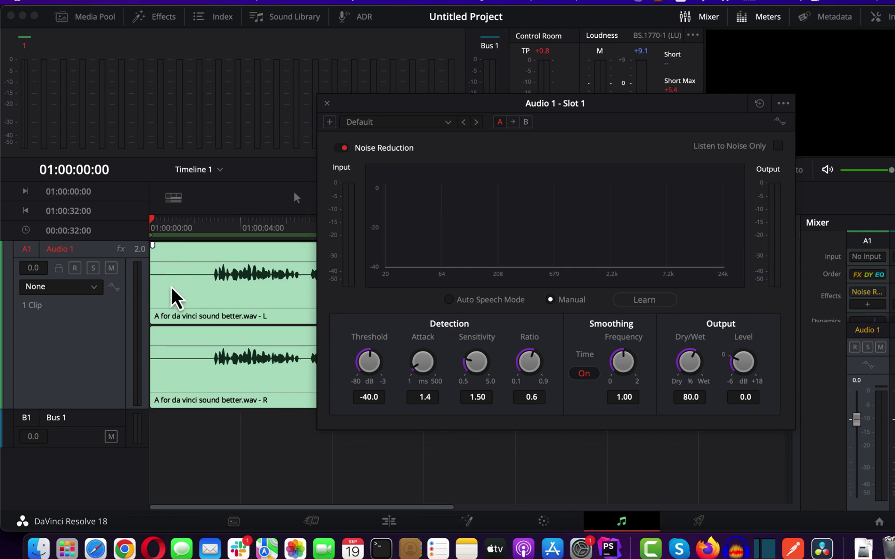
click(196, 248)
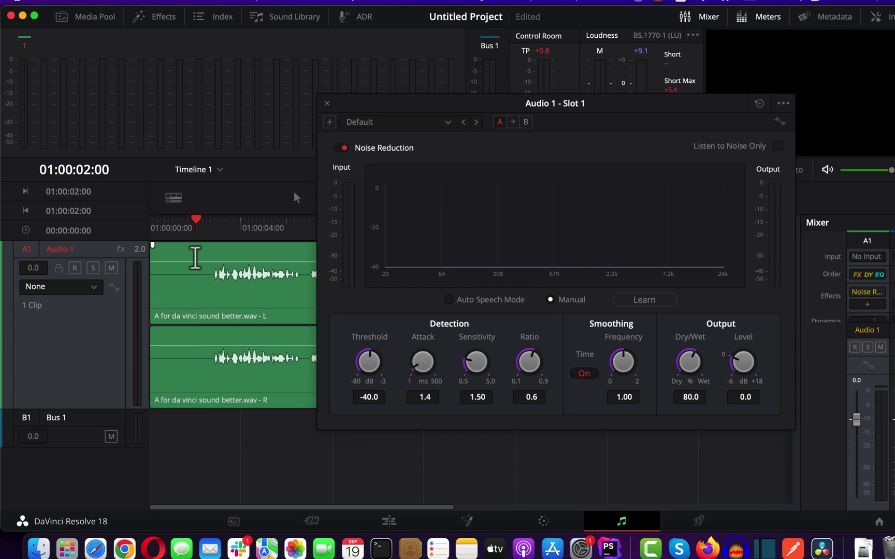
Step: Loop the clip's silent opening and have Noise Reduction learn the background hiss from it
drag(195, 255, 150, 256)
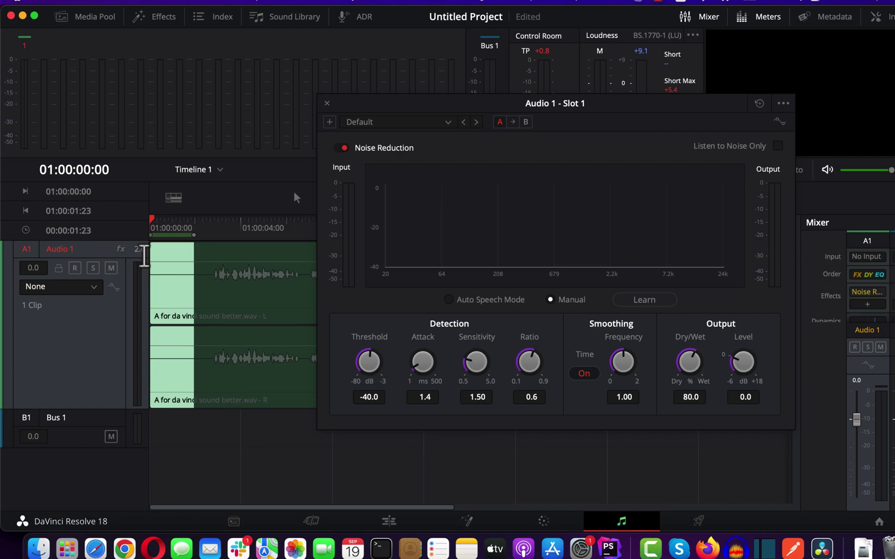
key(space)
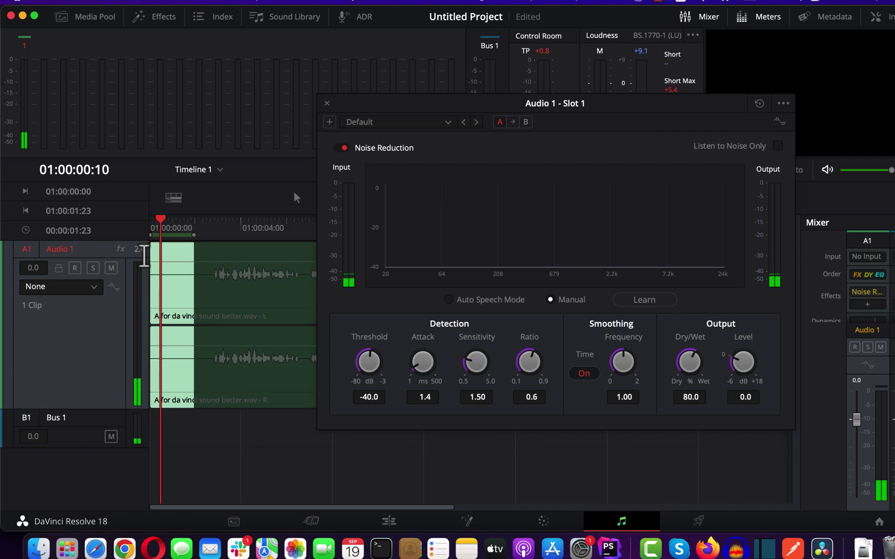
click(651, 300)
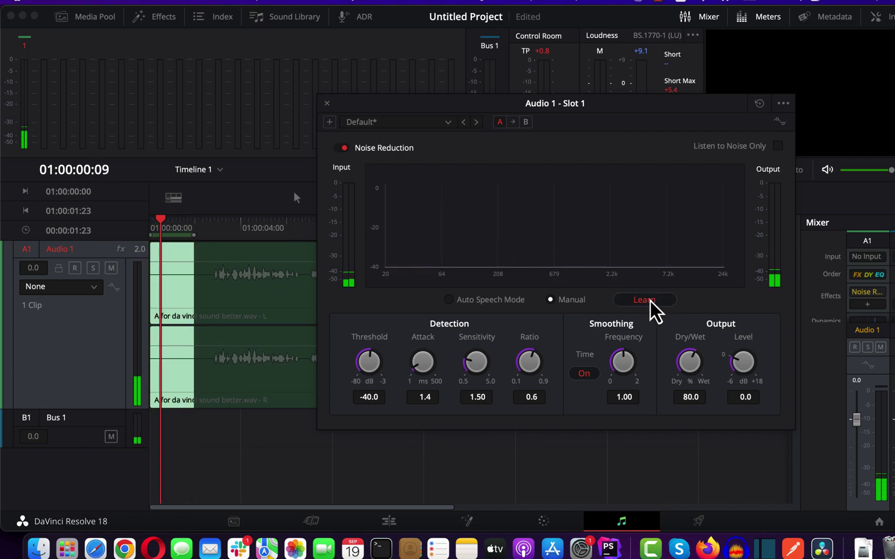
click(650, 300)
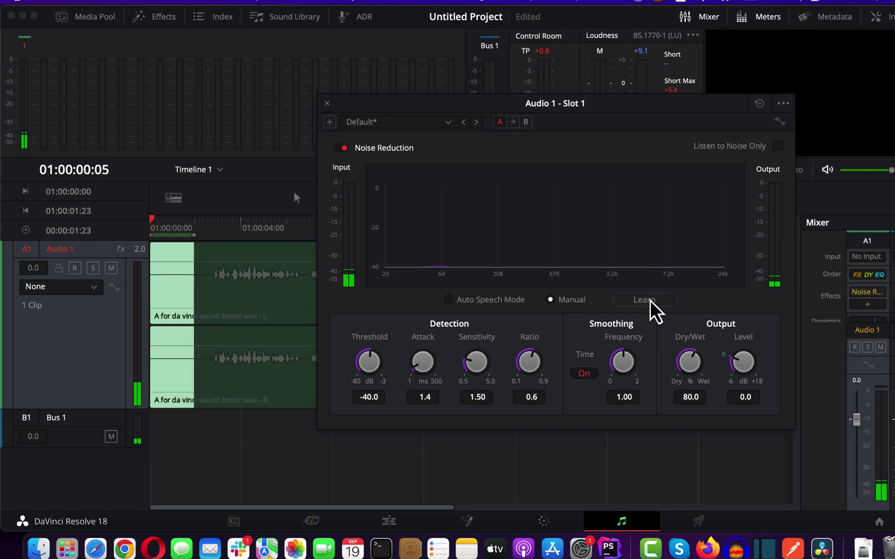
key(space)
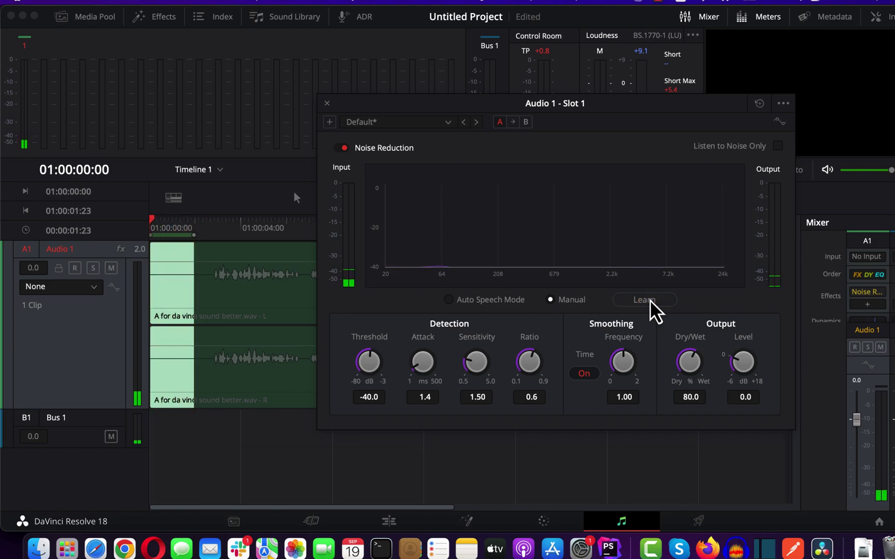
Step: Select the whole voice clip and play it to hear the noise reduction
click(174, 256)
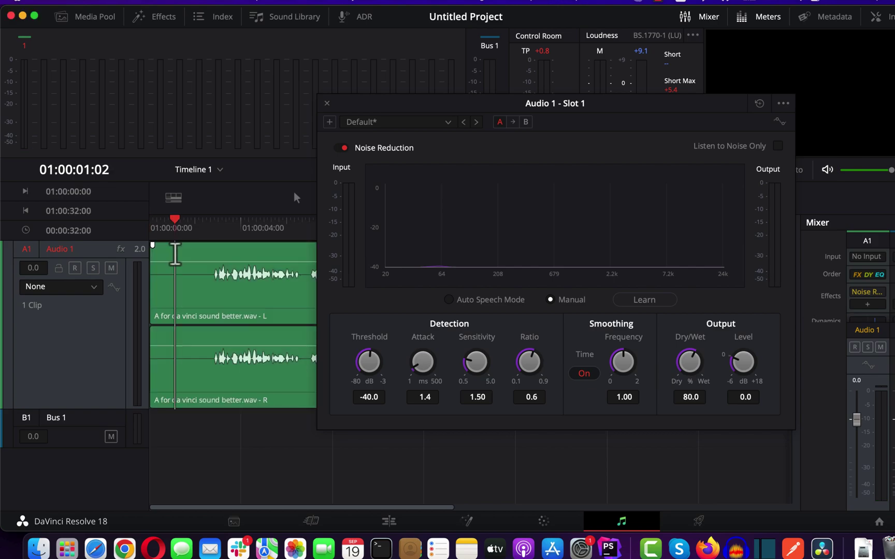
click(155, 224)
key(space)
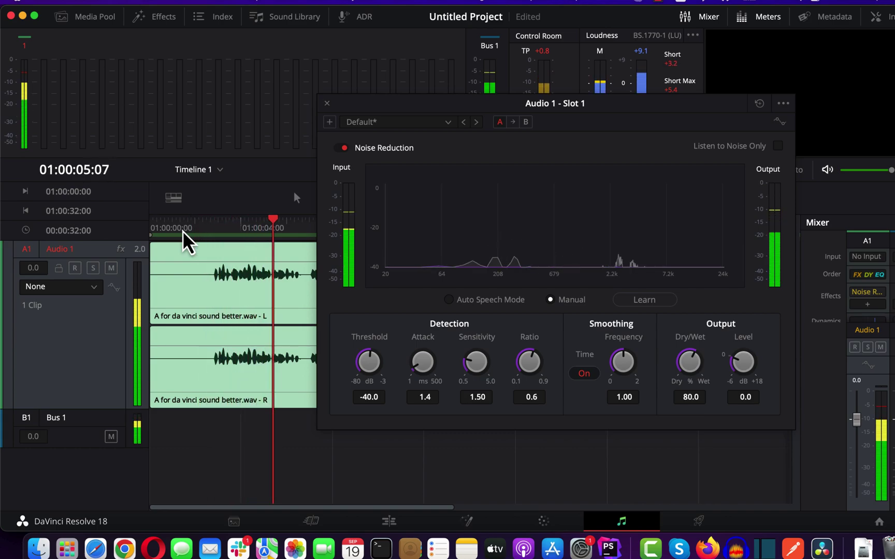
Step: Turn off Smoothing Time, keep Manual detection after trying Auto Speech Mode, then close Noise Reduction
click(580, 373)
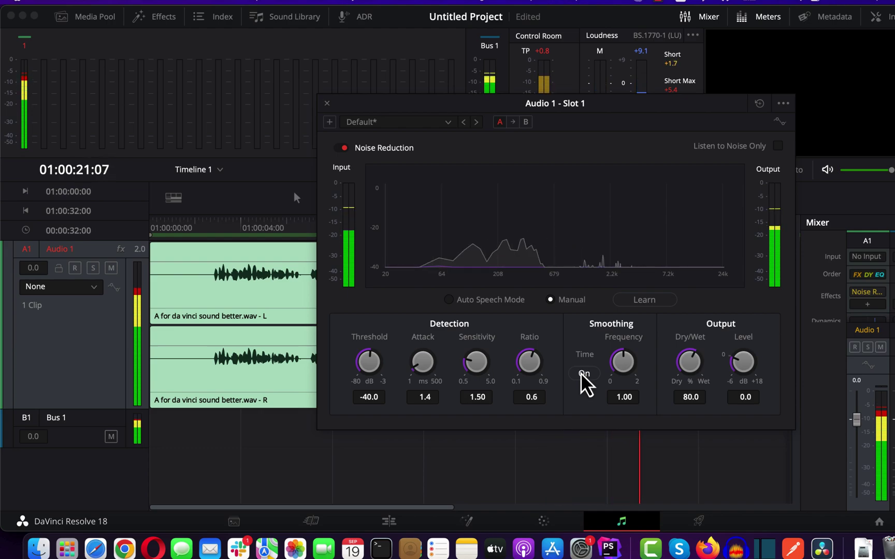
click(471, 305)
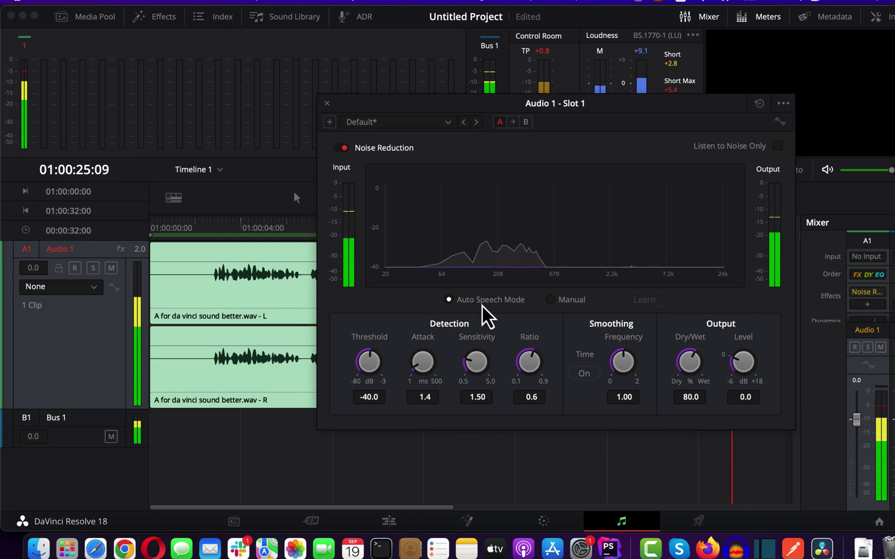
click(550, 301)
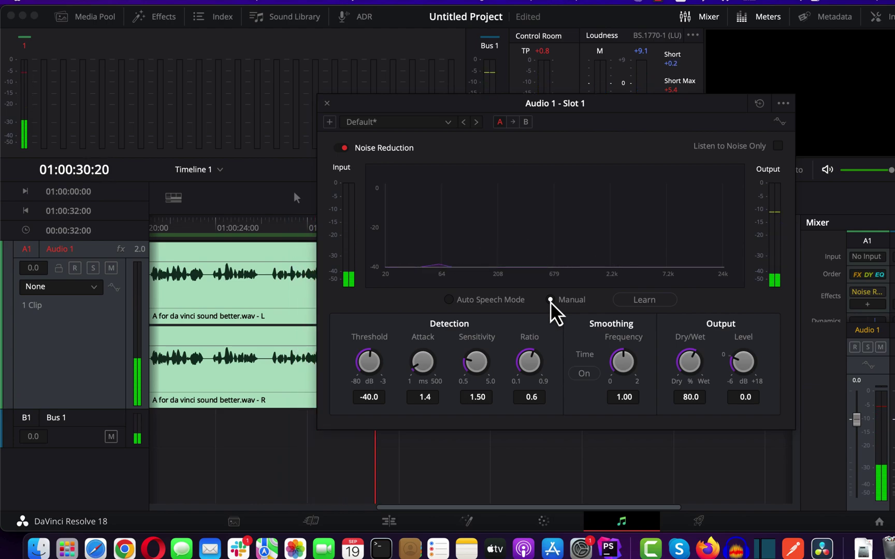
key(Home)
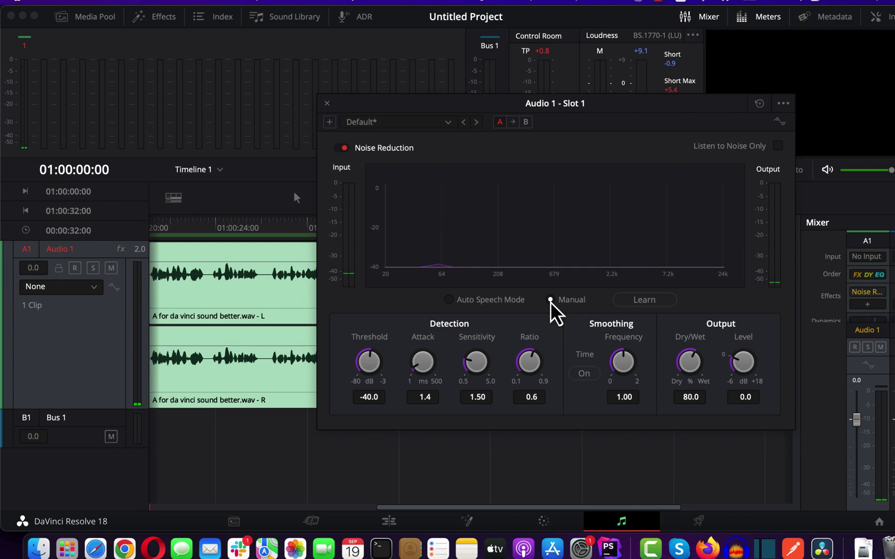
click(327, 103)
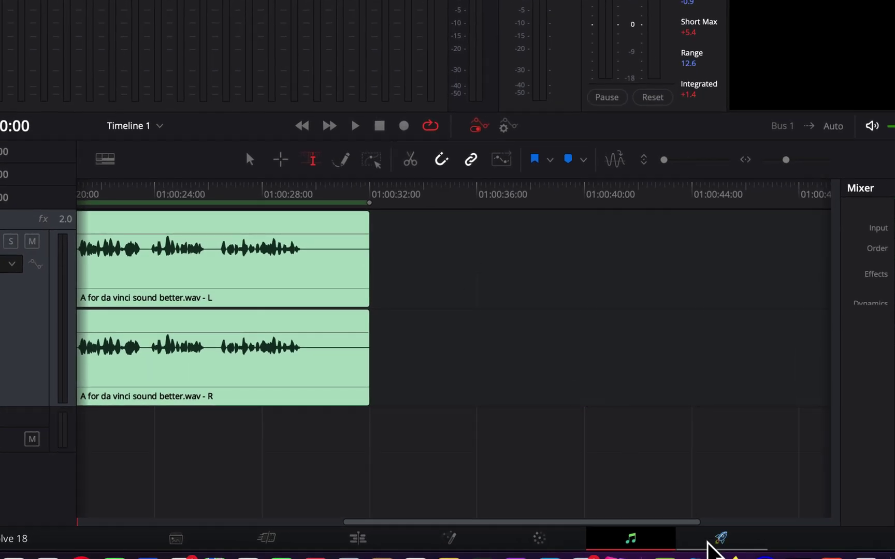
Step: On the Deliver page, export audio only in Wave format and add it to the render queue
click(719, 539)
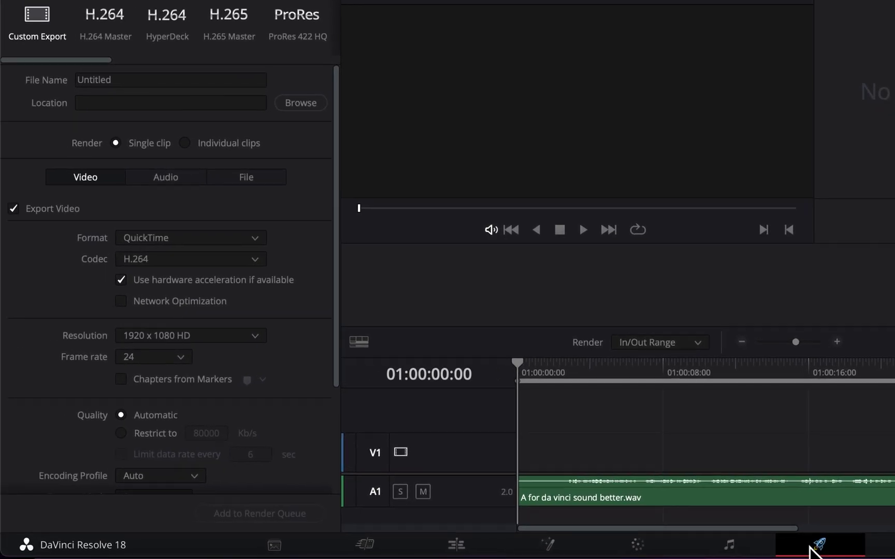
click(62, 208)
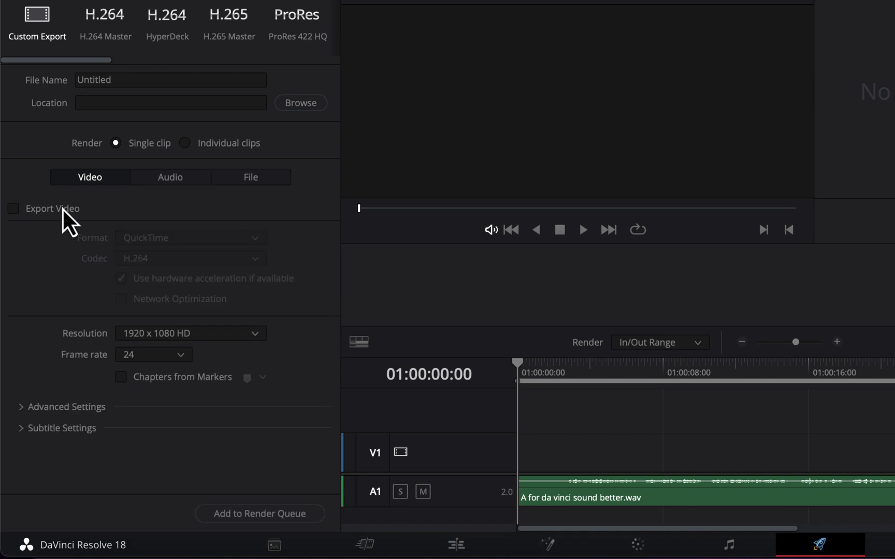
click(157, 180)
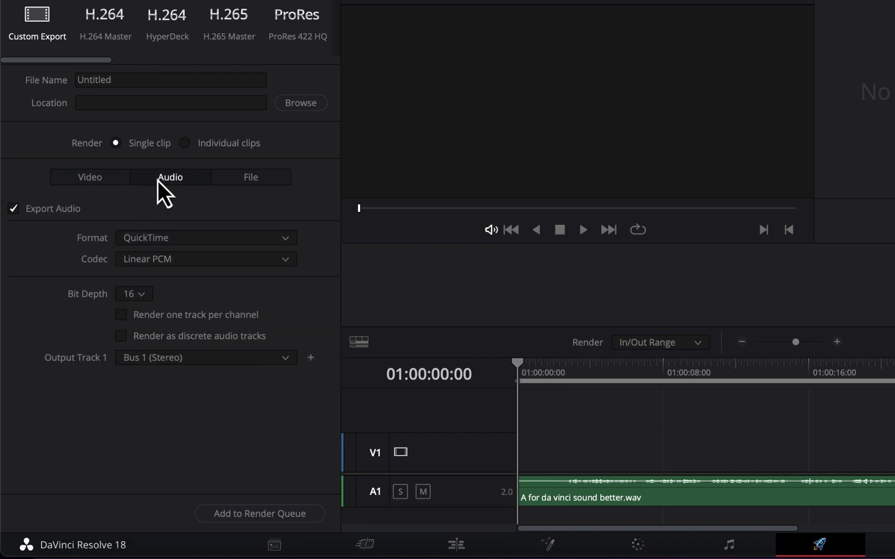
click(159, 238)
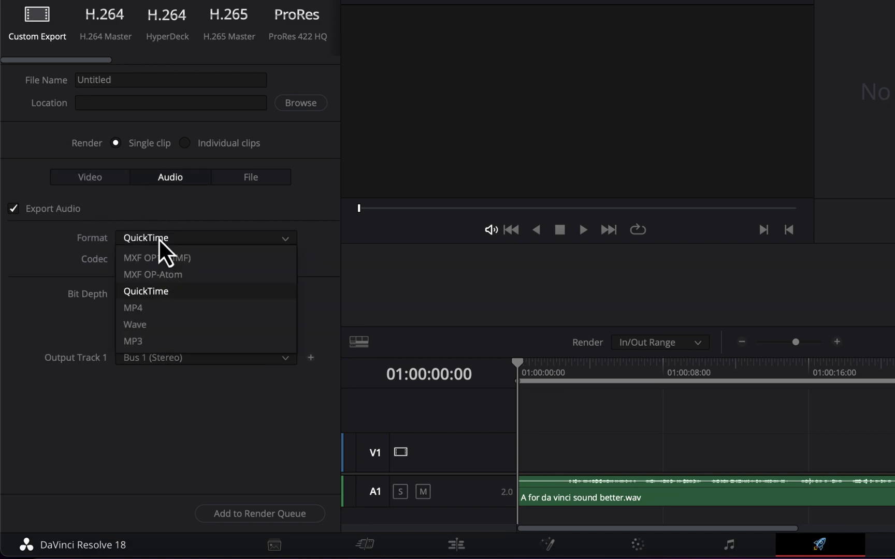
click(135, 324)
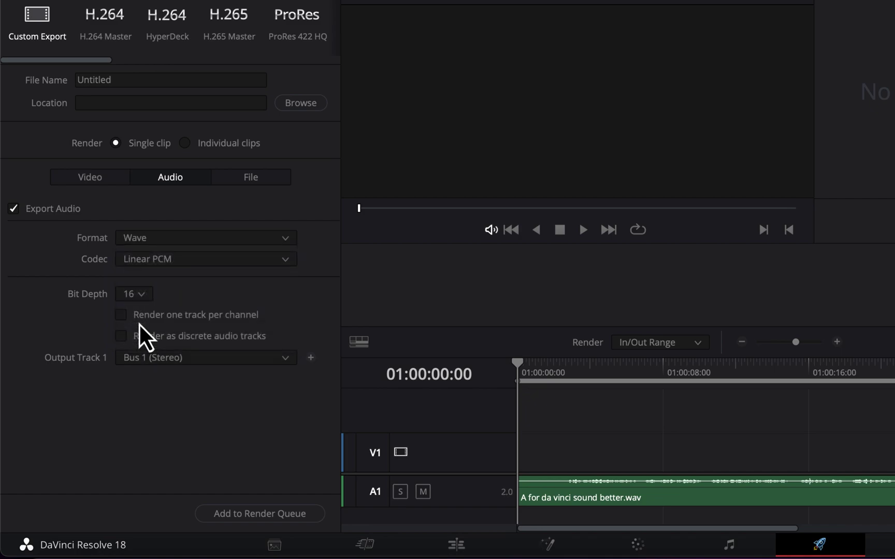
click(227, 511)
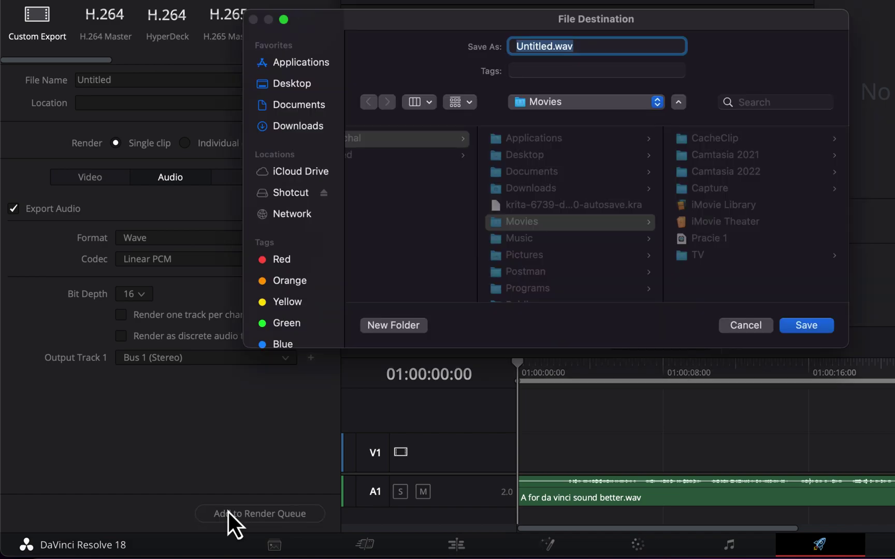
Step: Save the render as 'Improved from Davinci' on the Desktop and render the queued job
click(292, 83)
text(Improved from )
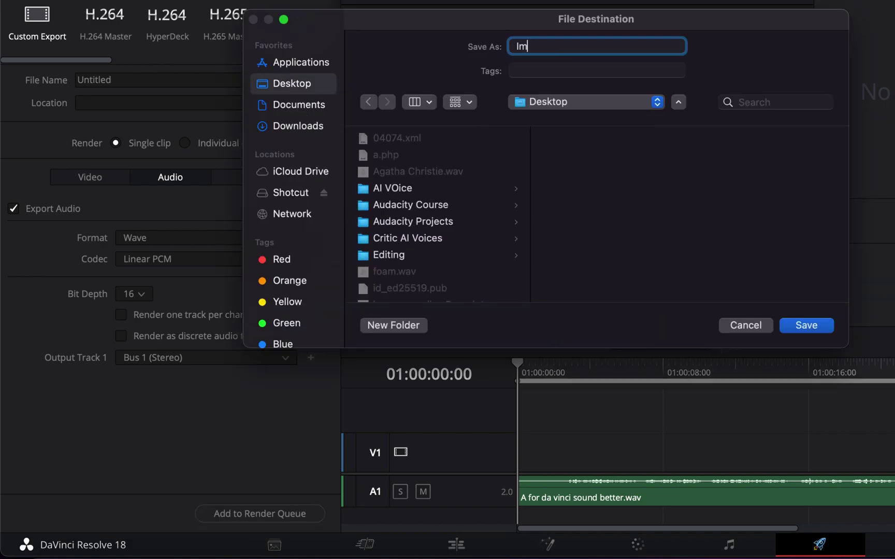
text(Davinci)
key(Return)
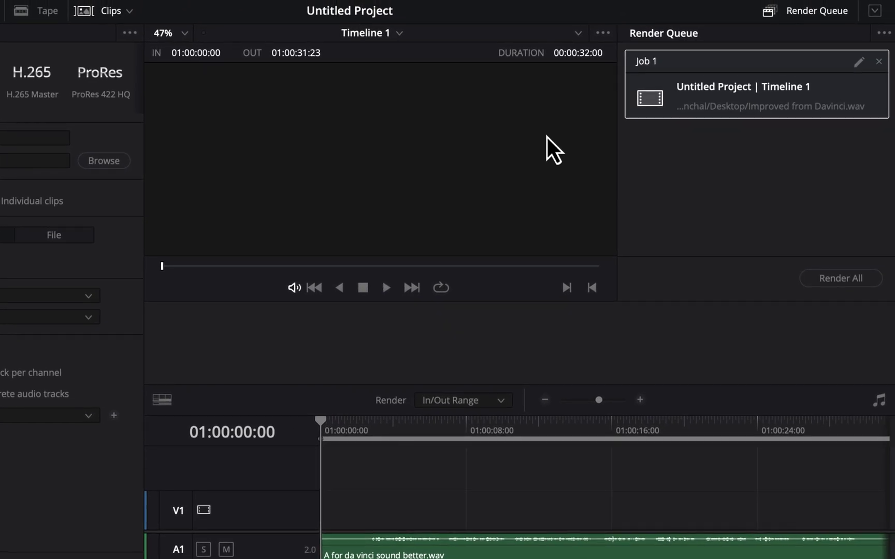
click(836, 277)
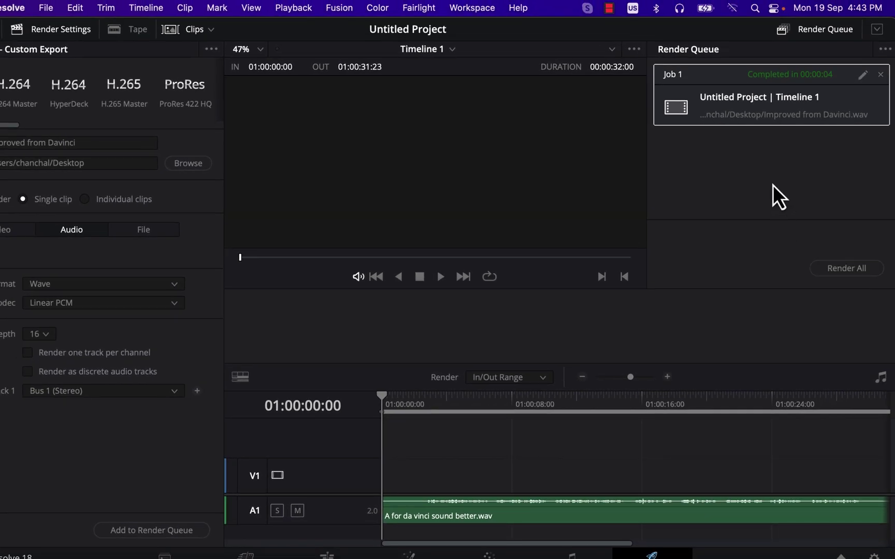
key(super+Tab)
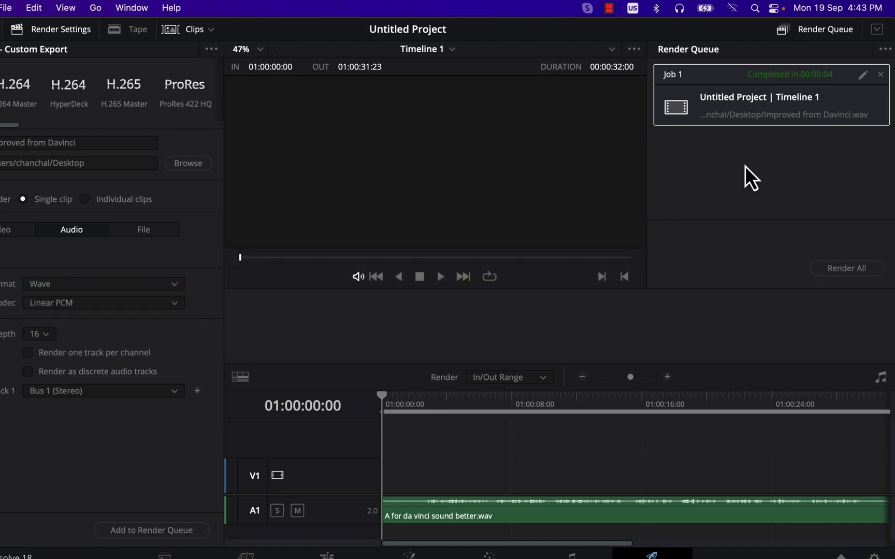
Step: Open the Desktop in a new Finder window and play Improved from Davinci.wav
key(super+n)
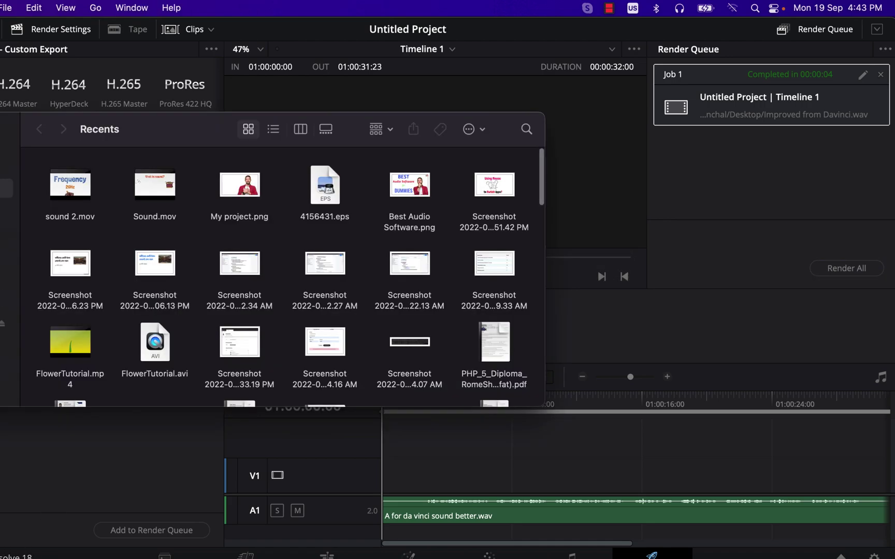
key(shift+super+d)
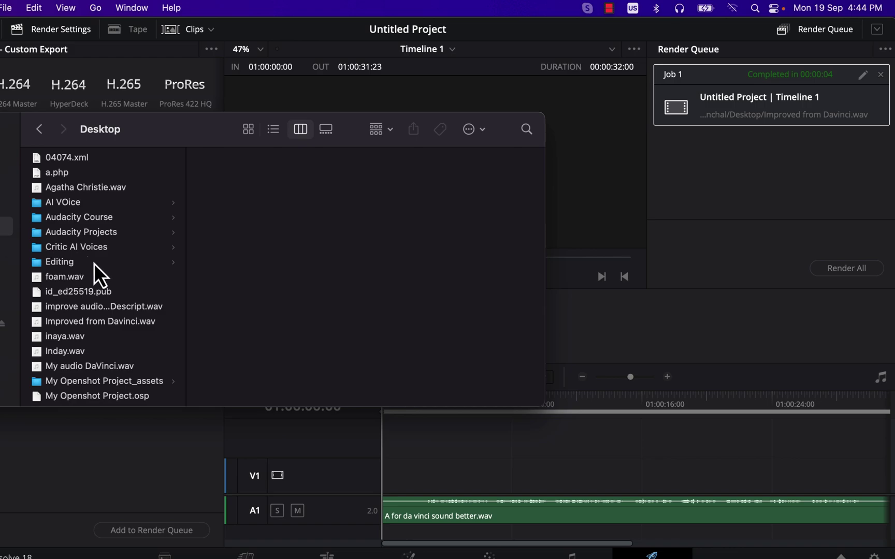
click(91, 322)
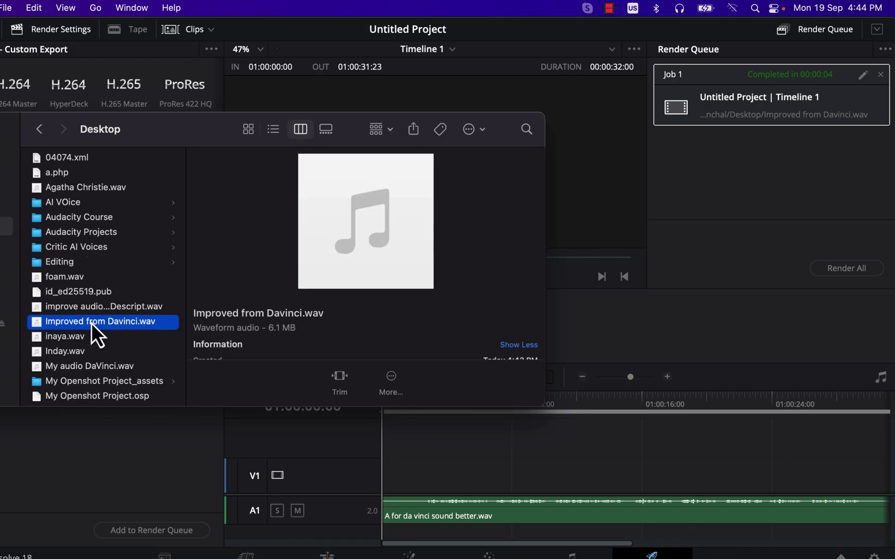
double_click(91, 322)
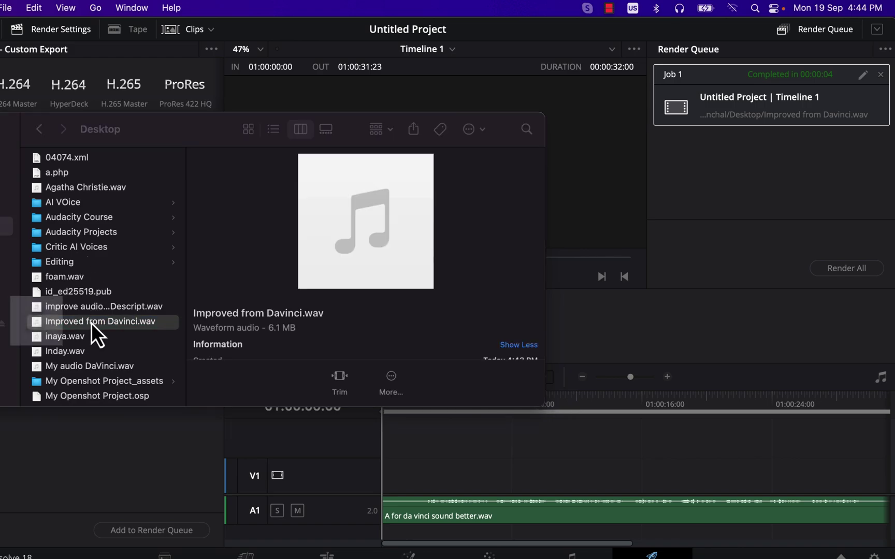